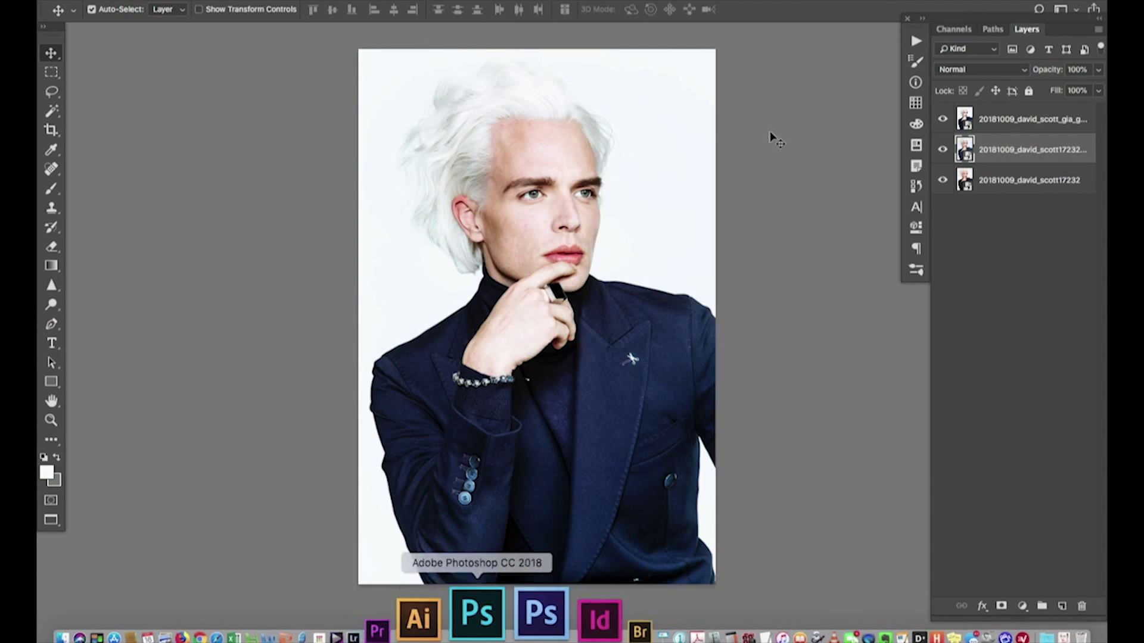
- Hide the top portrait layer and bring up the Actions panel
click(943, 119)
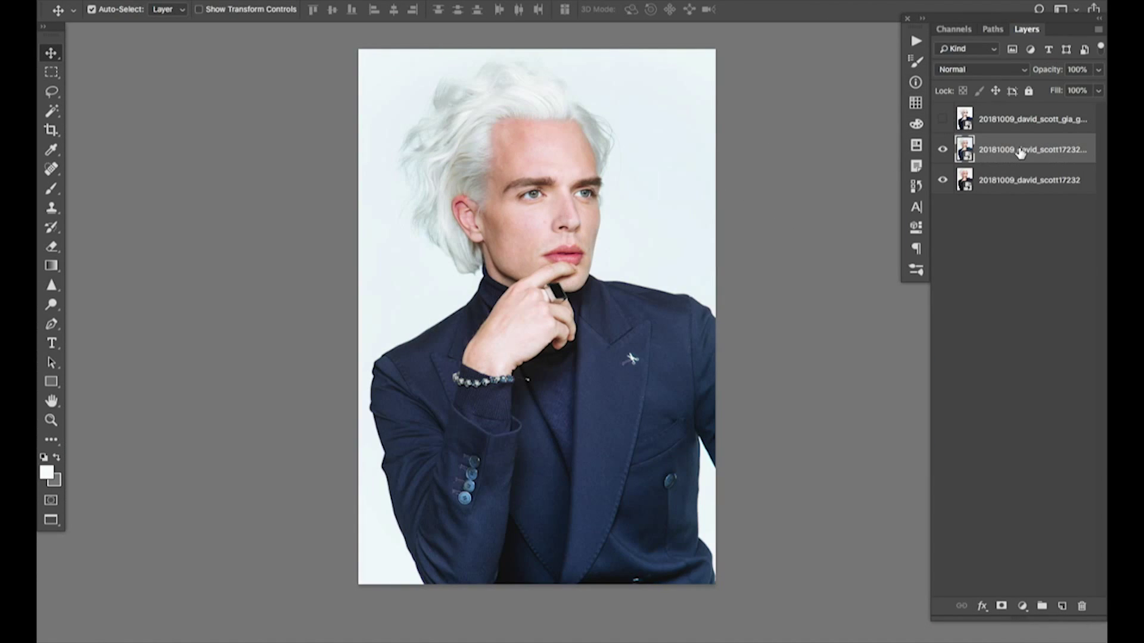
click(916, 42)
click(516, 4)
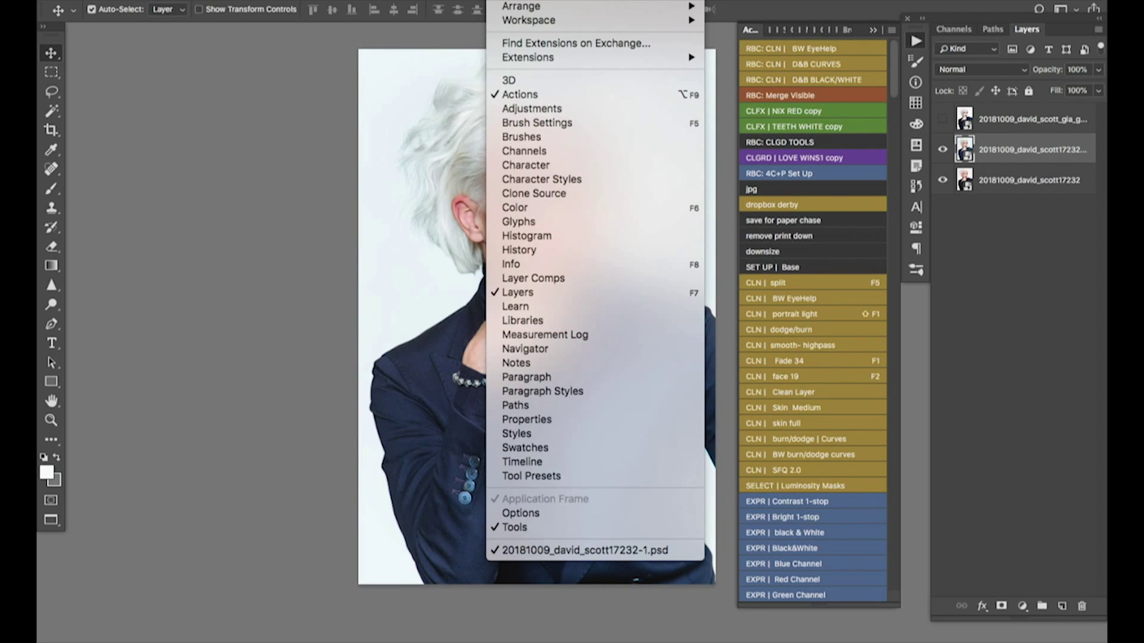
click(1106, 329)
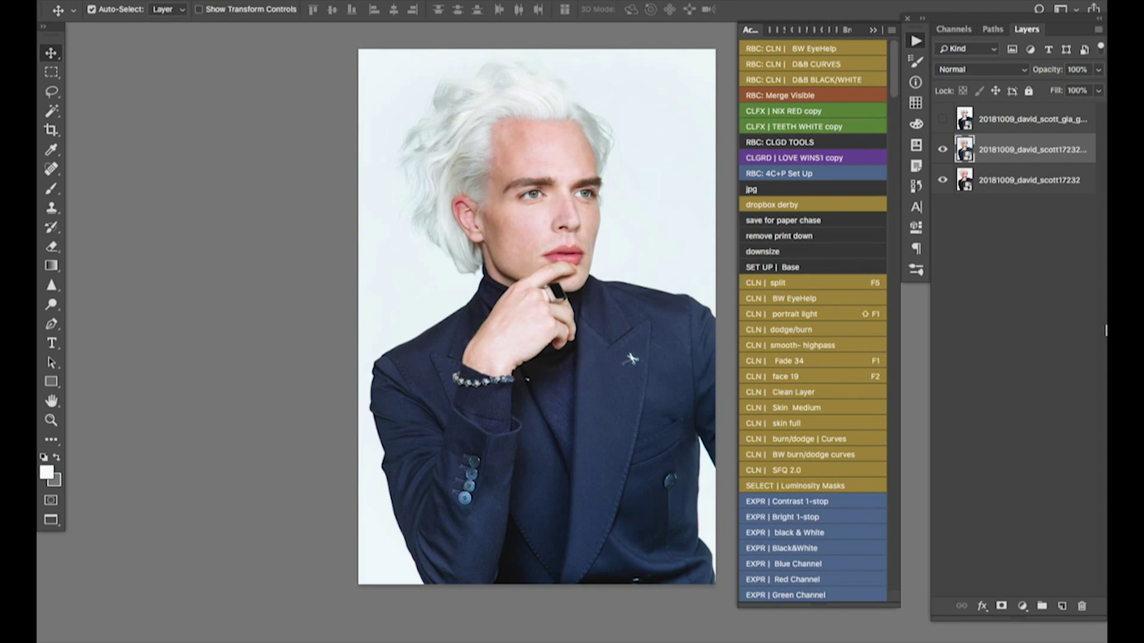
- Show actions as a list of sets and collapse the RBC ACTION PACK and VEV sets
click(892, 30)
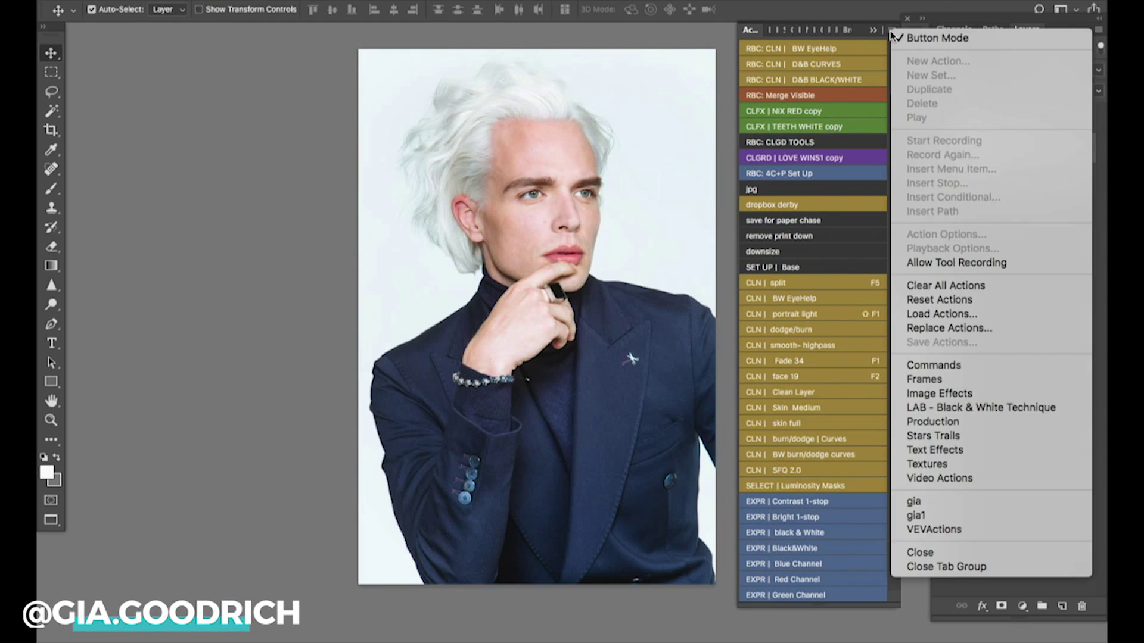
click(932, 36)
scroll(793, 83, up, 10)
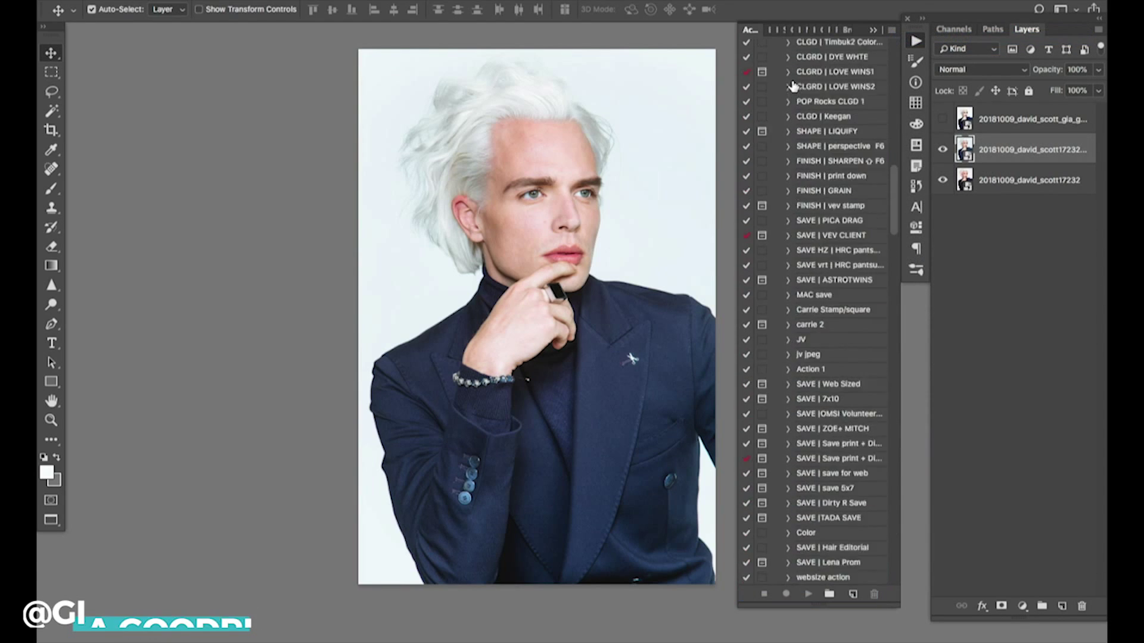
click(776, 46)
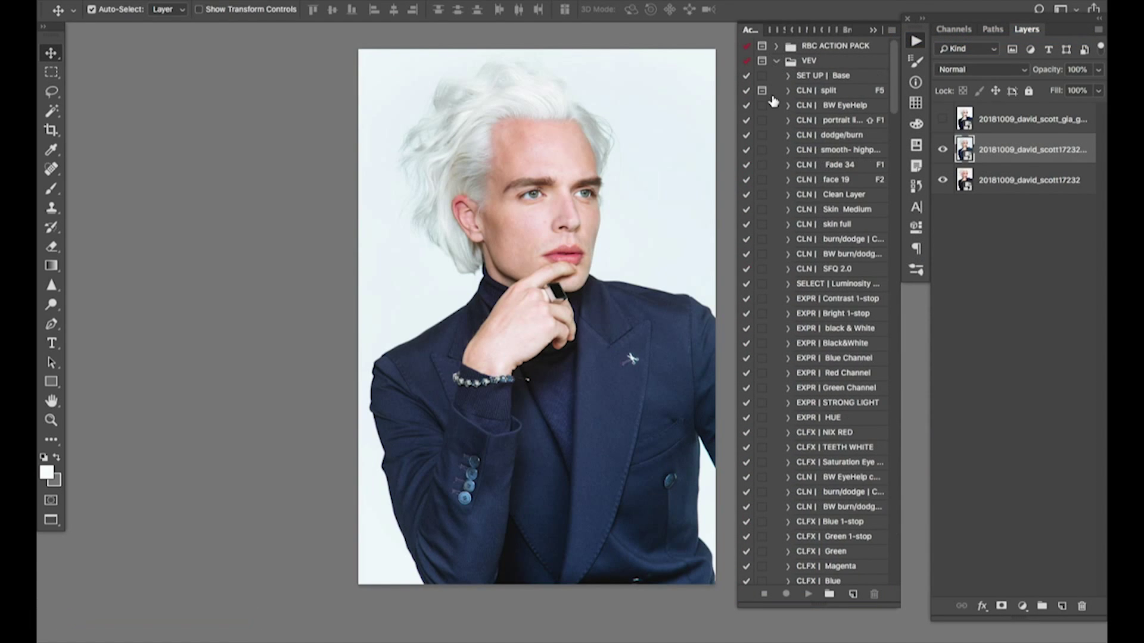
click(775, 62)
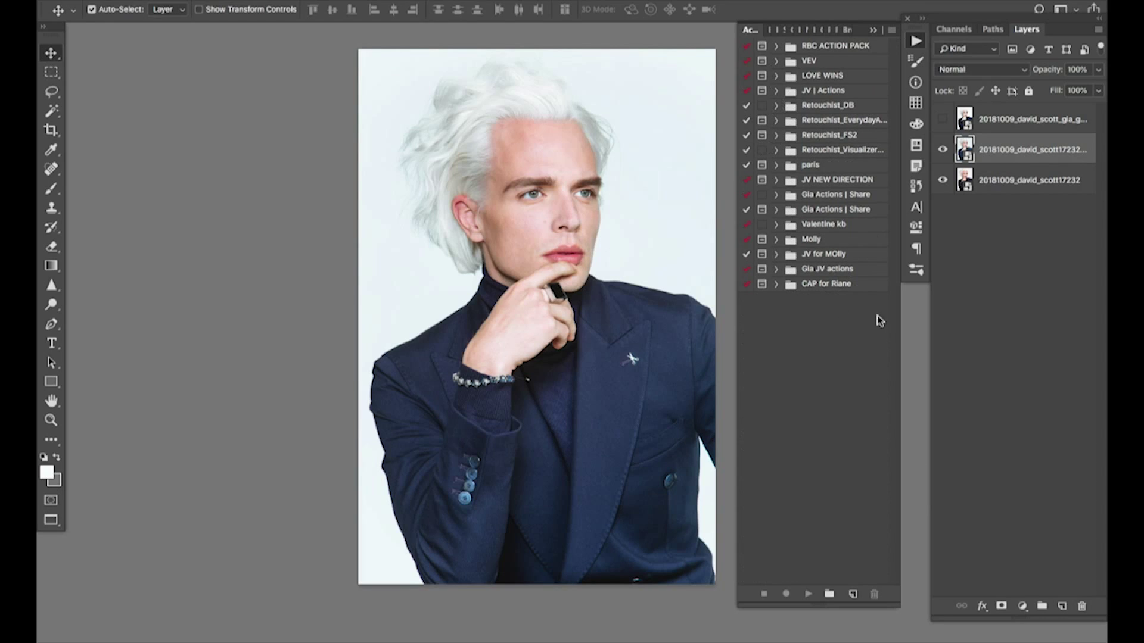
- Switch the Actions panel to Button Mode so actions appear as coloured buttons
click(892, 34)
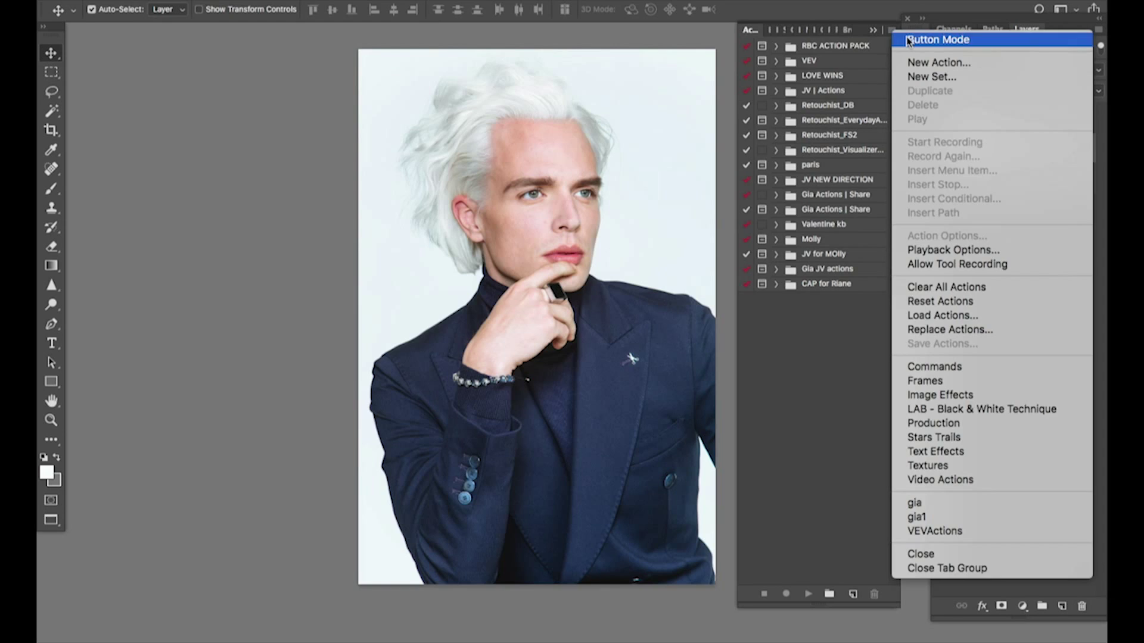
click(910, 39)
scroll(800, 317, down, 10)
scroll(801, 347, up, 9)
scroll(801, 351, up, 2)
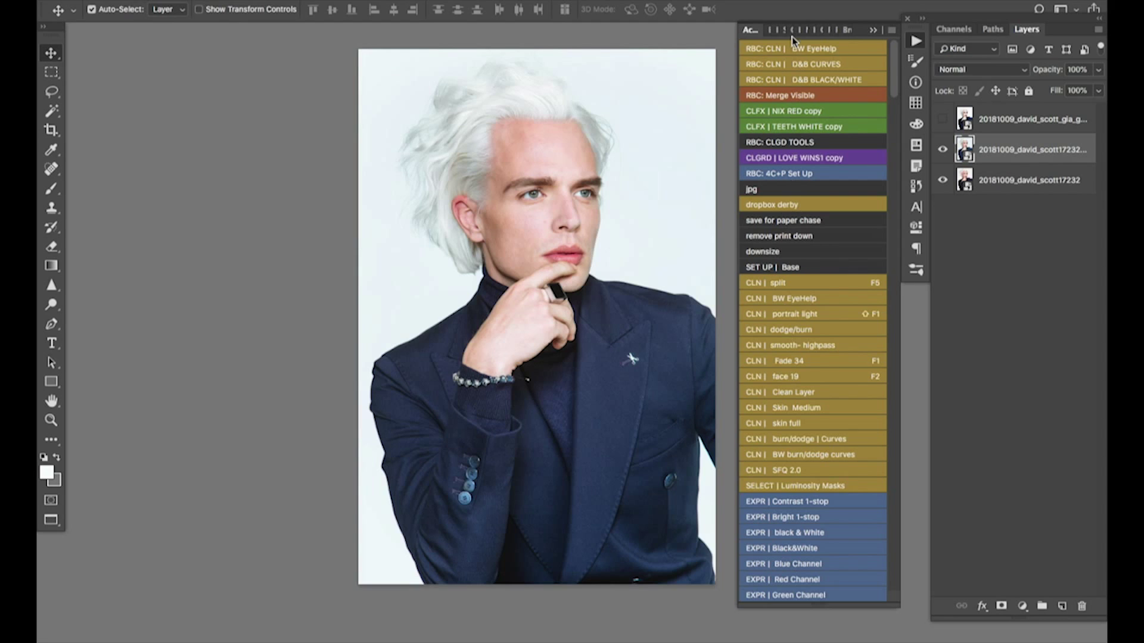
click(891, 29)
- Leave Button Mode, record a new colour-labelled action 'Tut', and duplicate the portrait layer
click(930, 33)
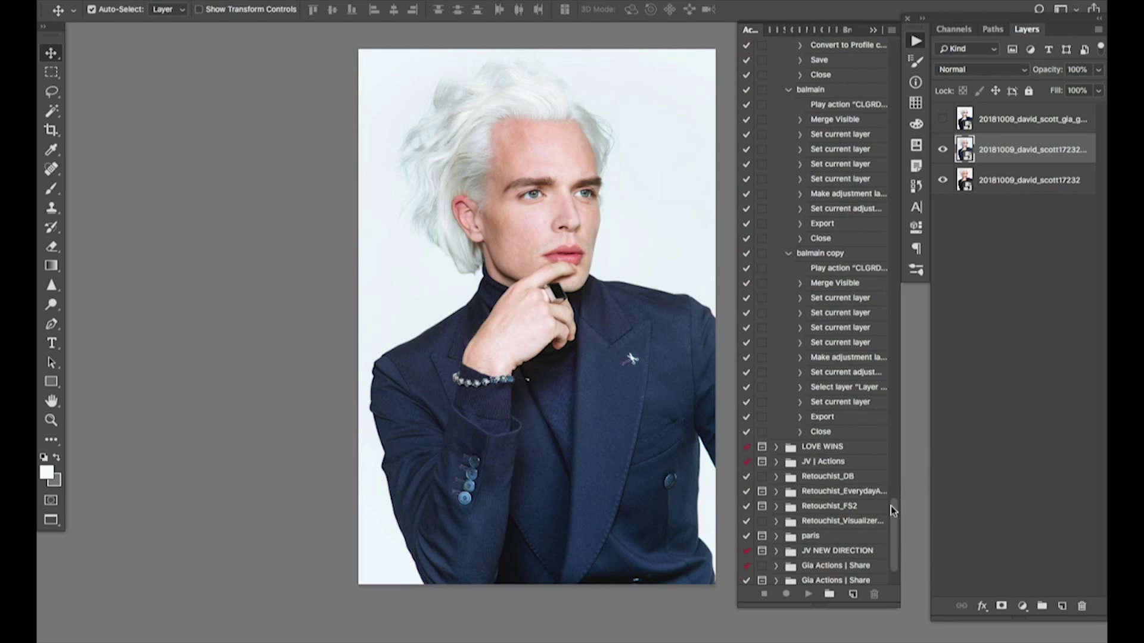
click(853, 595)
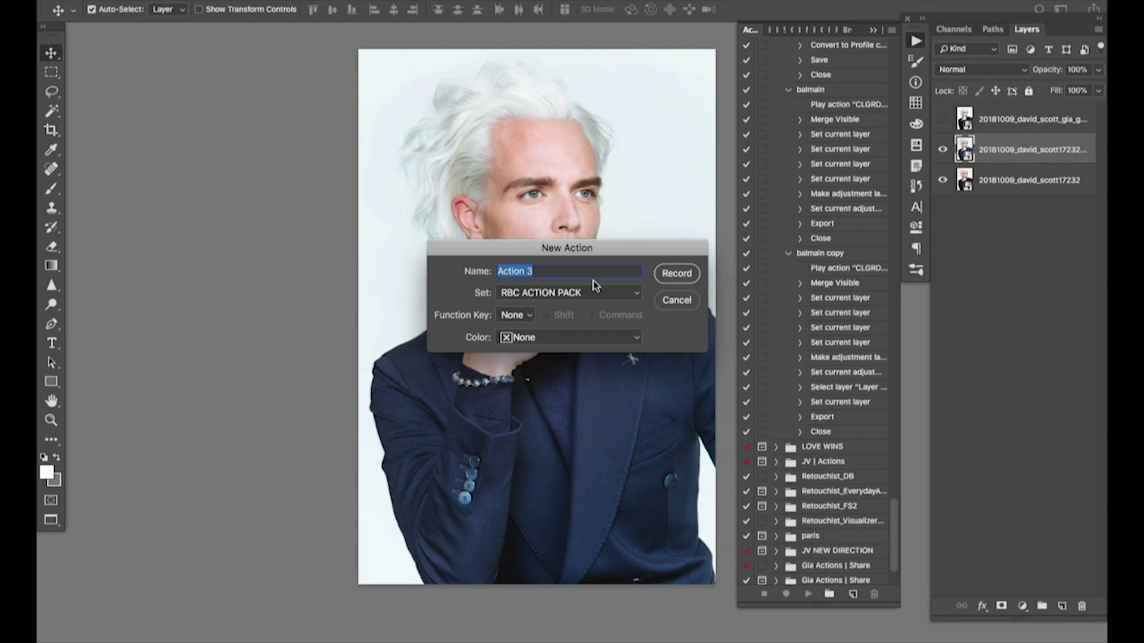
key(shift)
text(Tut)
click(536, 337)
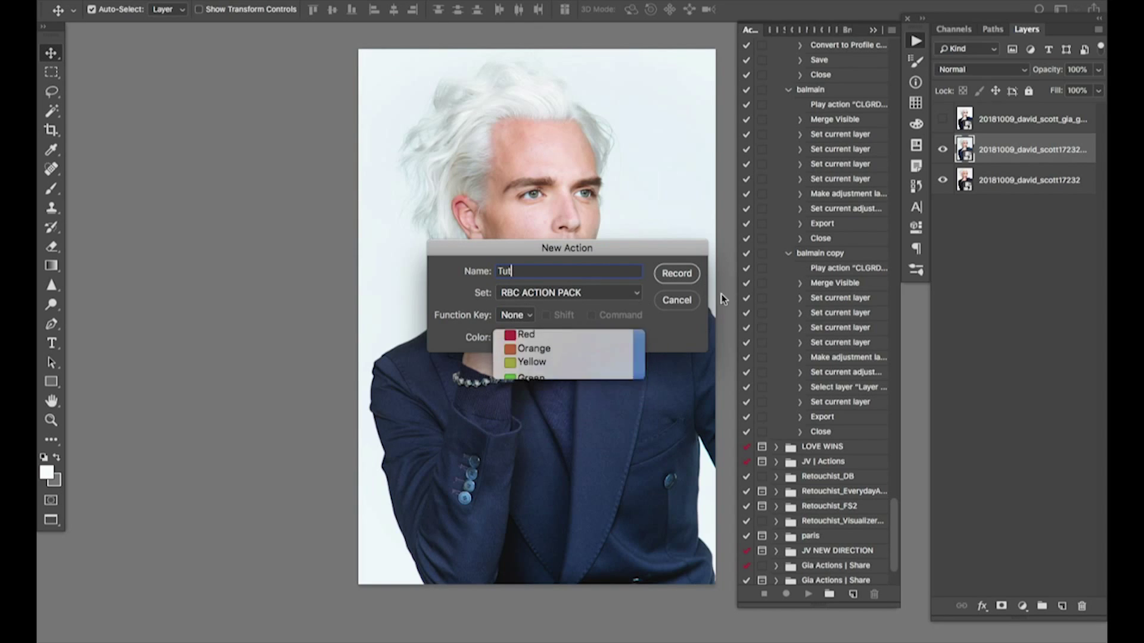
click(686, 274)
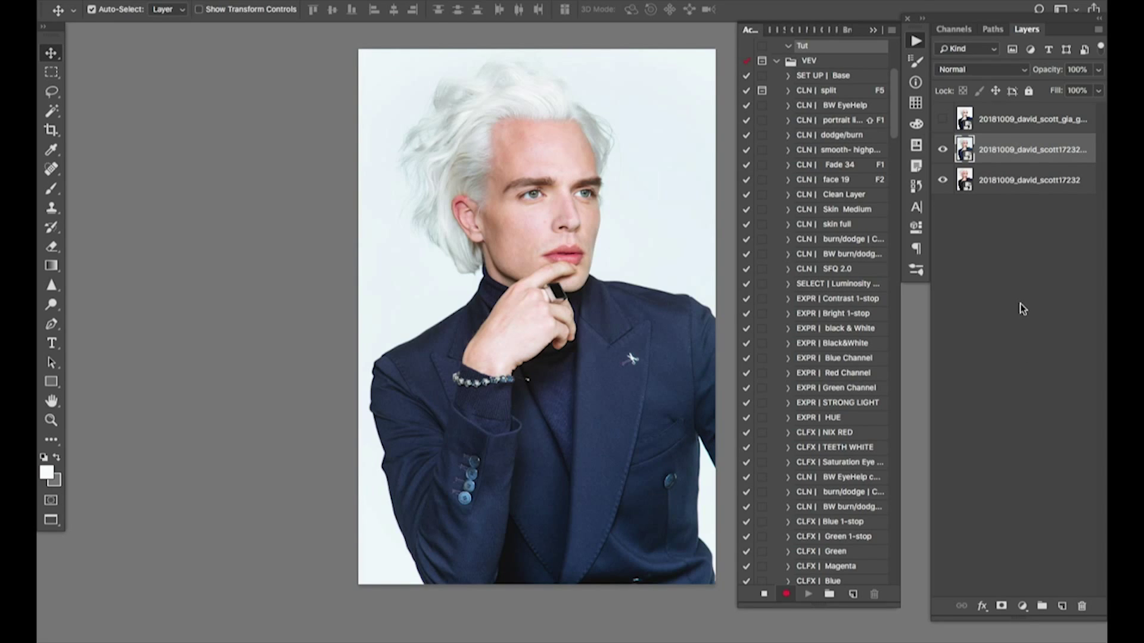
key(super+j)
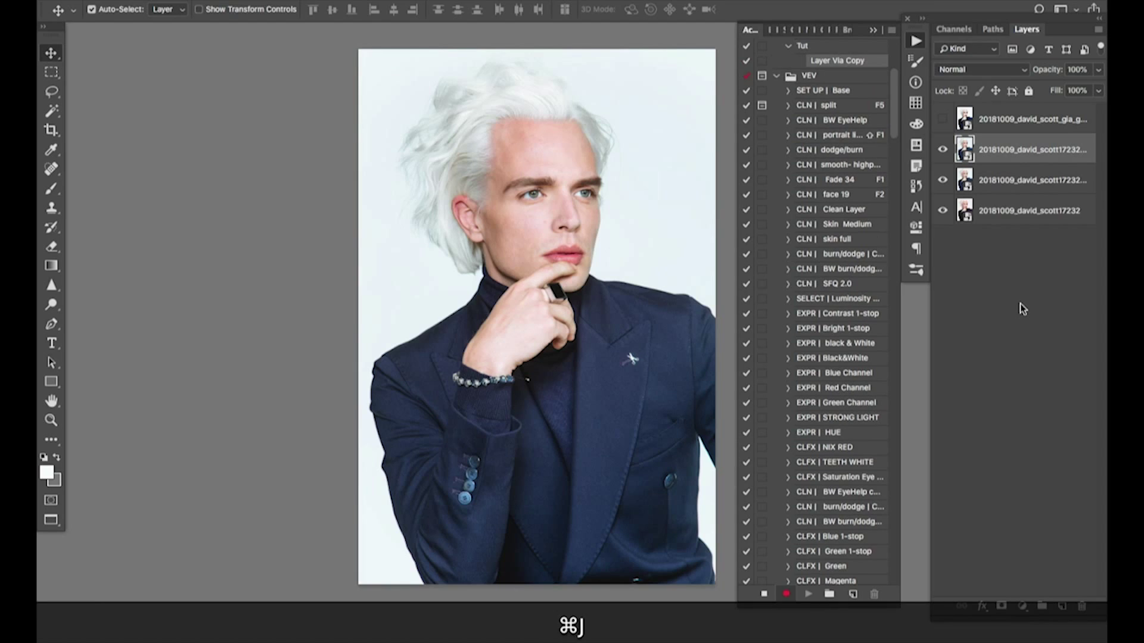
- Set the duplicate layer to Soft Light blending at 86% fill
click(1021, 72)
click(959, 240)
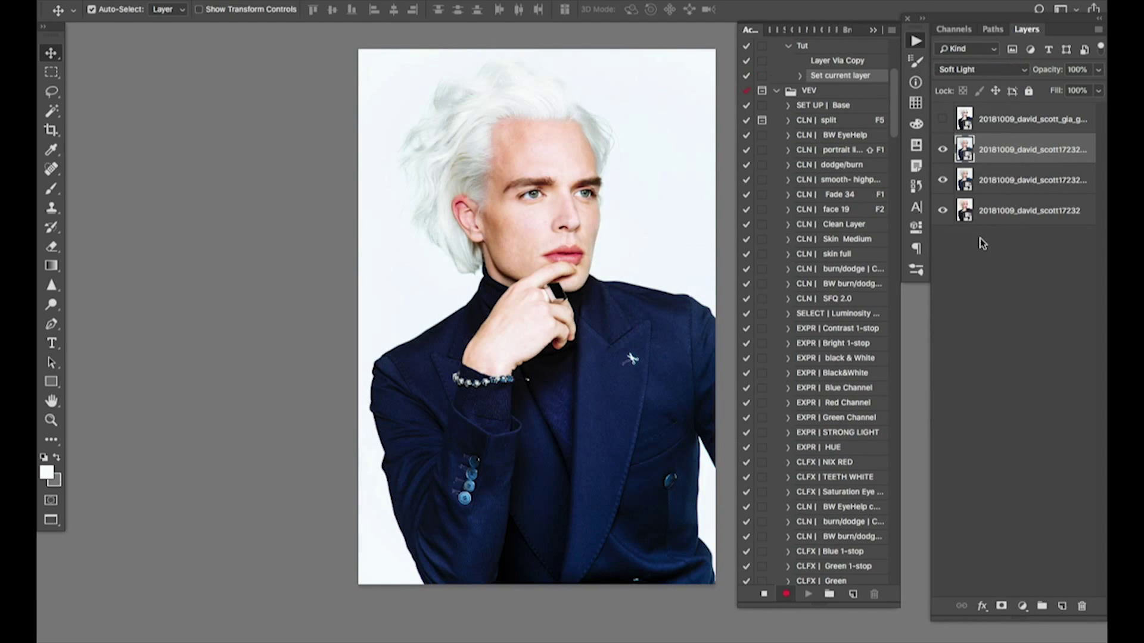
drag(1055, 93, 1046, 96)
key(Return)
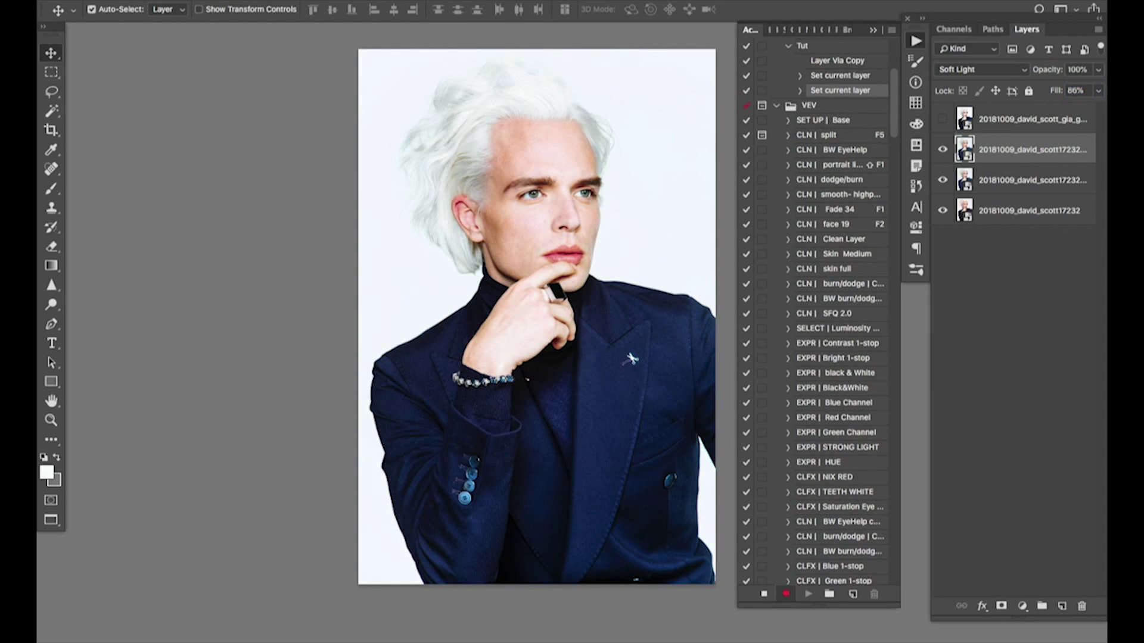
- Add a Gradient Map adjustment in Color mode using the Sepia-Blue 1 preset
click(1023, 606)
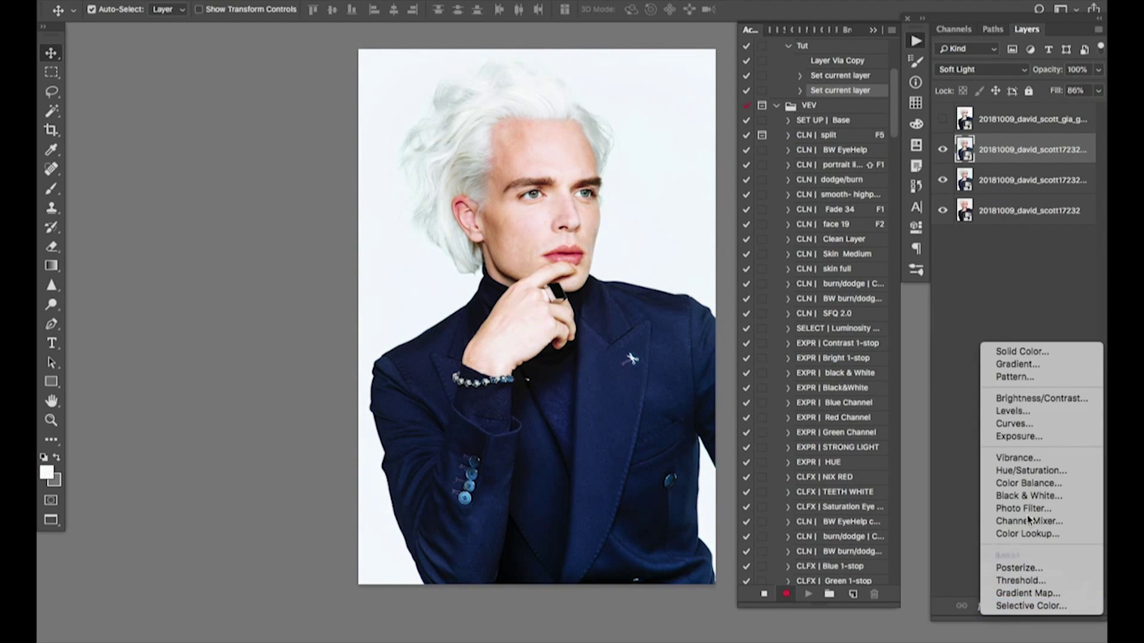
click(1029, 592)
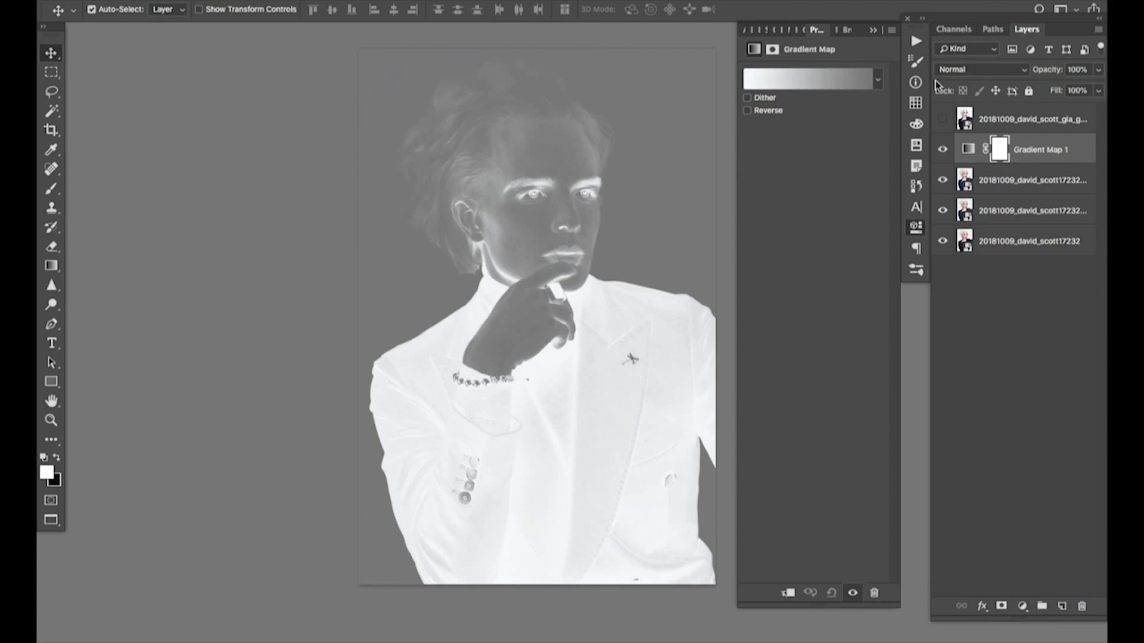
click(1004, 70)
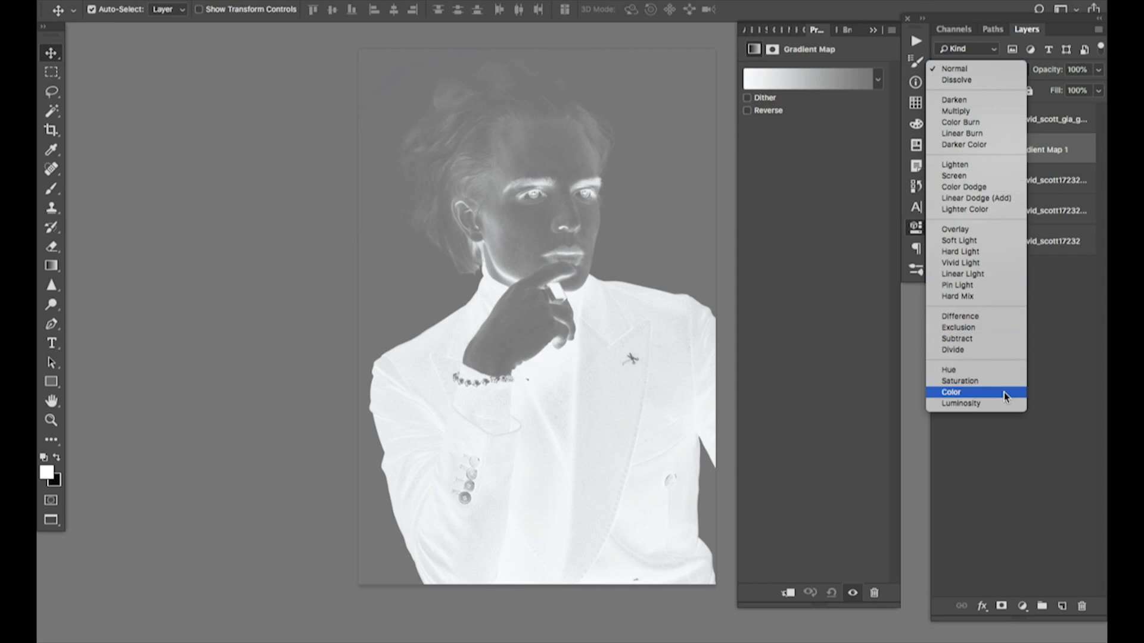
click(951, 242)
click(828, 85)
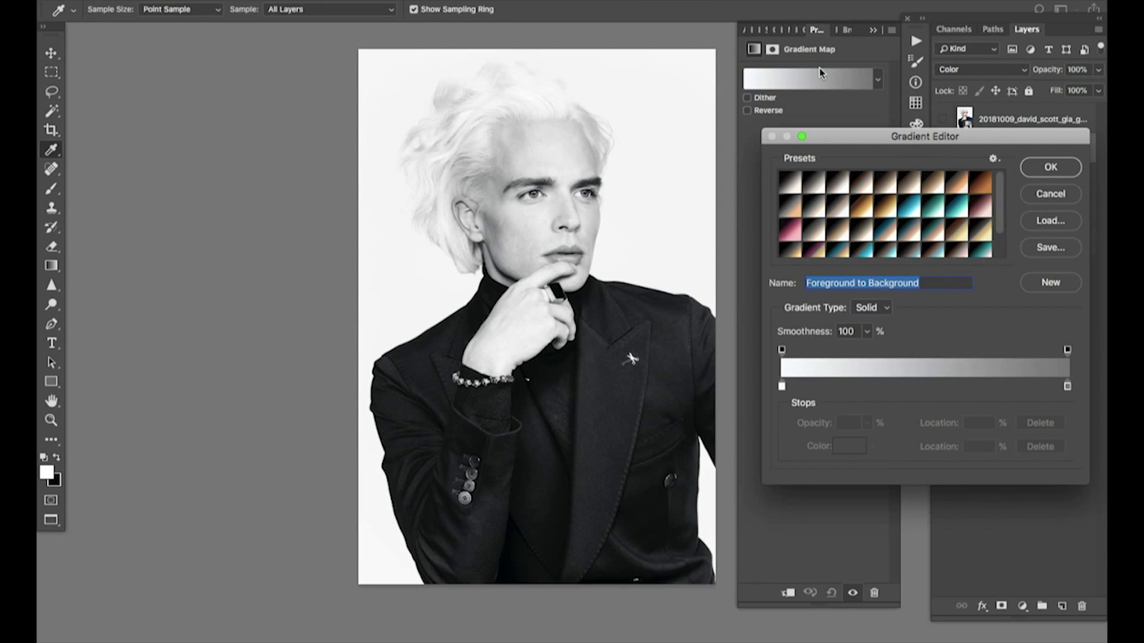
click(861, 249)
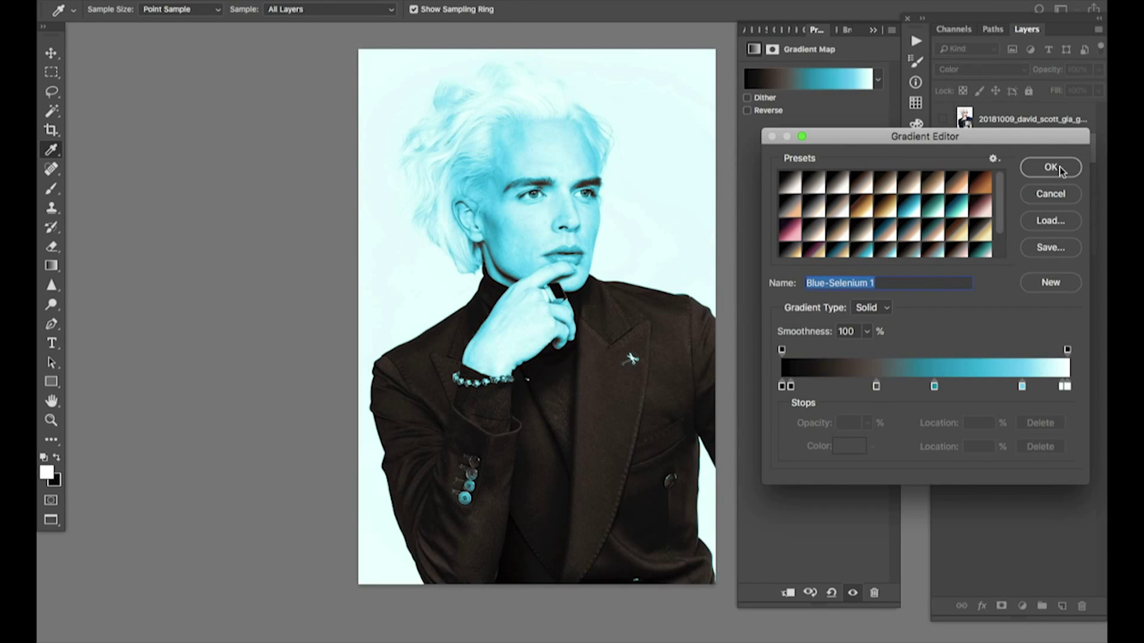
click(931, 229)
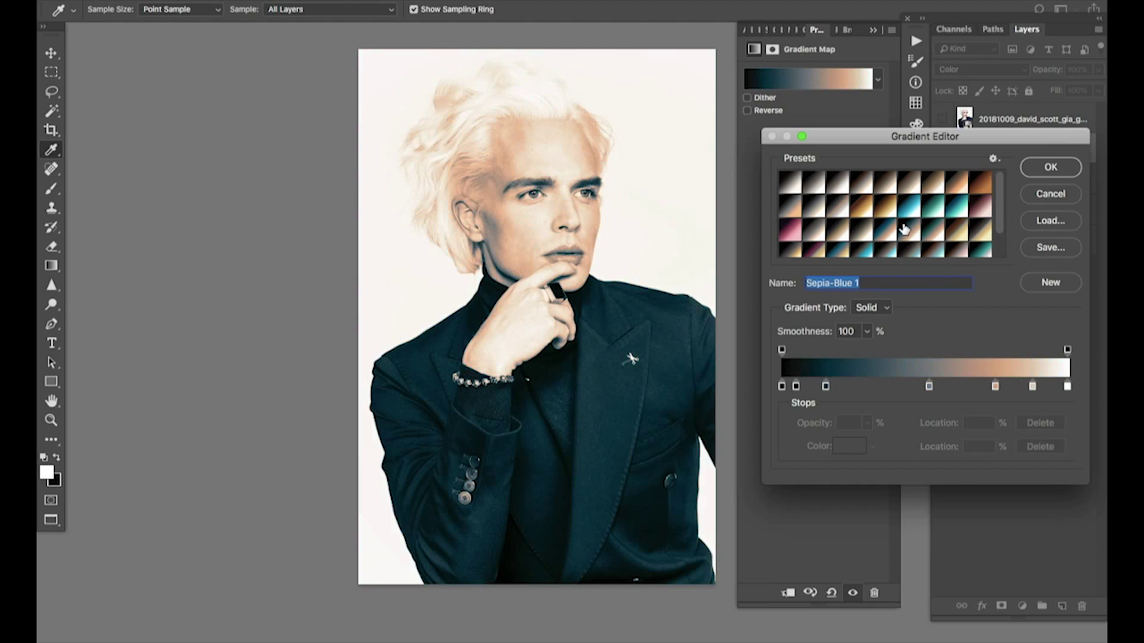
click(1050, 167)
- Lower the gradient map fill to 11%, compare it on and off, and close its properties
key(v)
drag(1056, 90, 1002, 94)
click(941, 150)
click(942, 150)
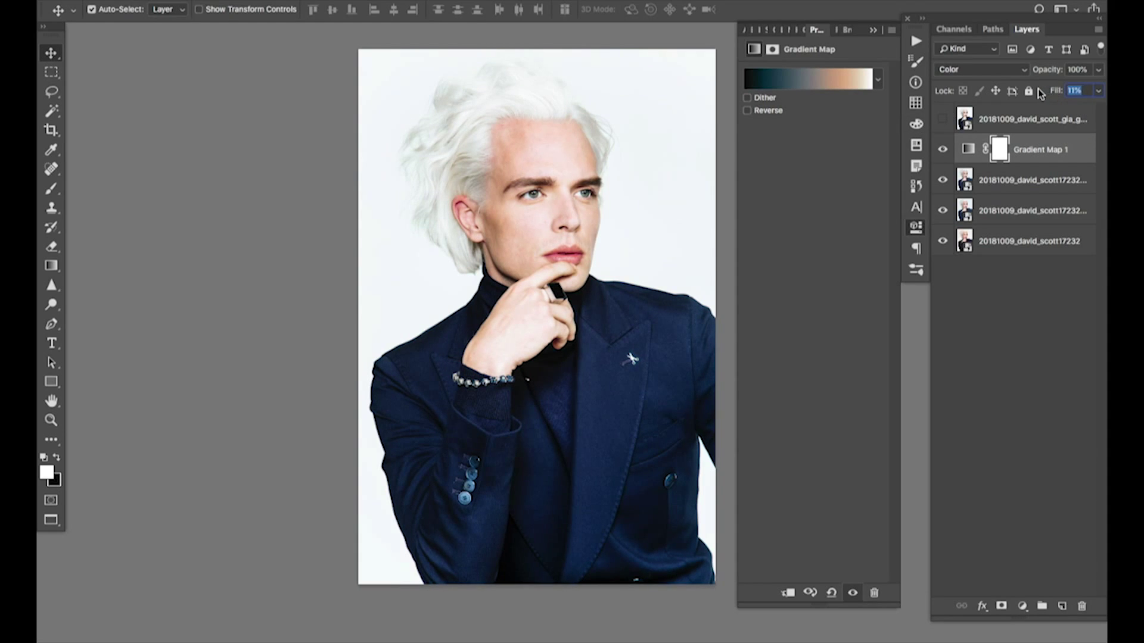
click(942, 150)
click(941, 149)
click(871, 27)
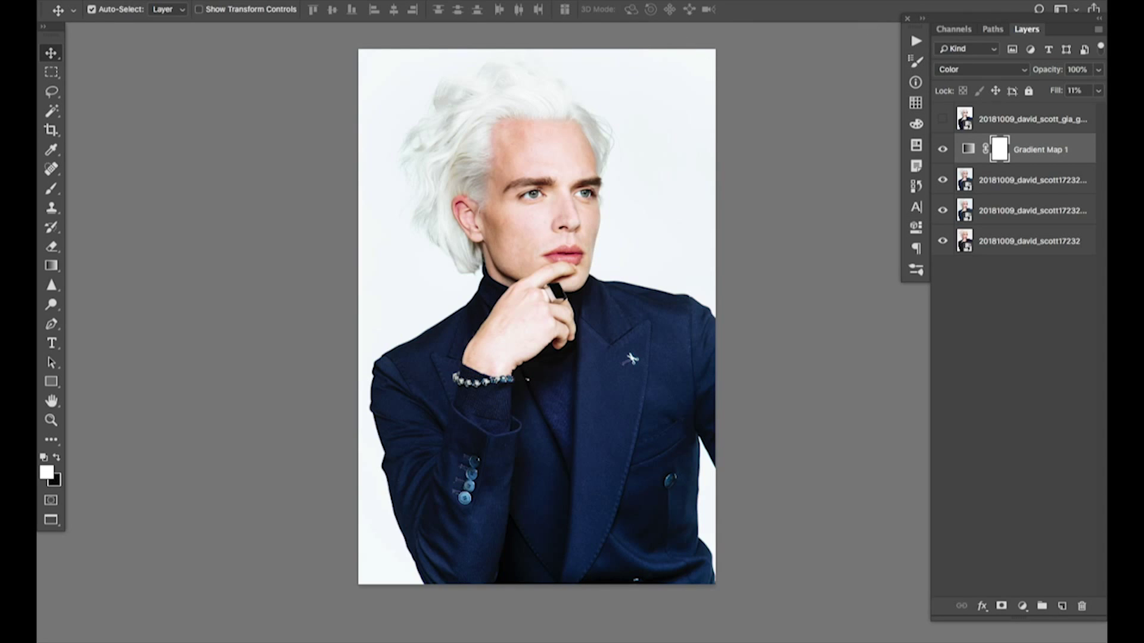
- Open File > Export > Save for Web (Legacy) for the toned portrait
click(172, 1)
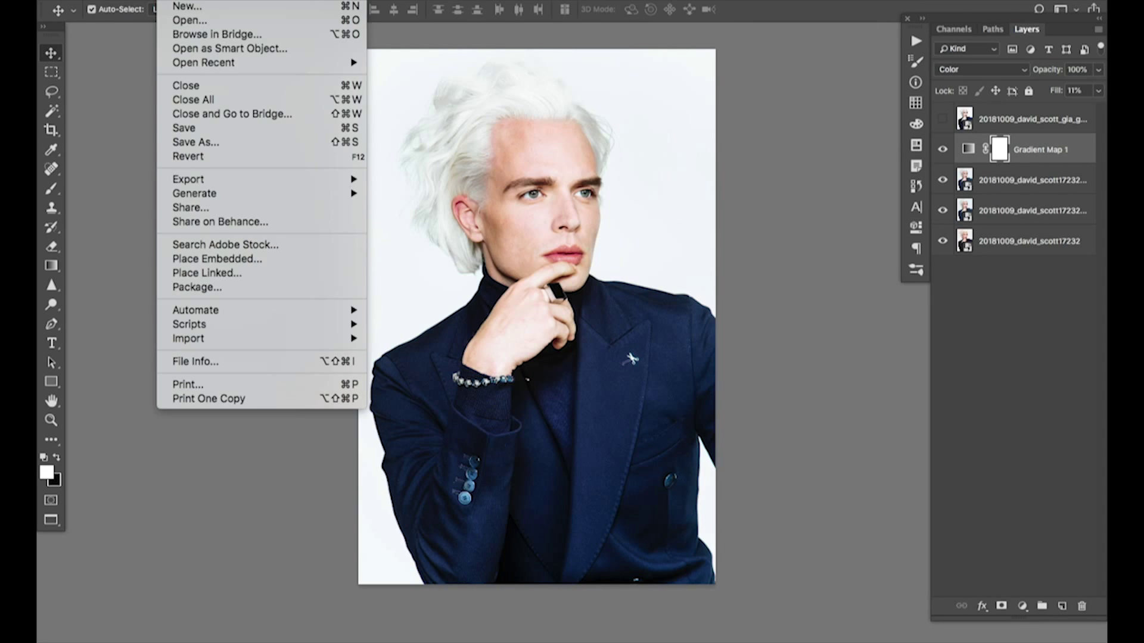
mouse_move(206, 186)
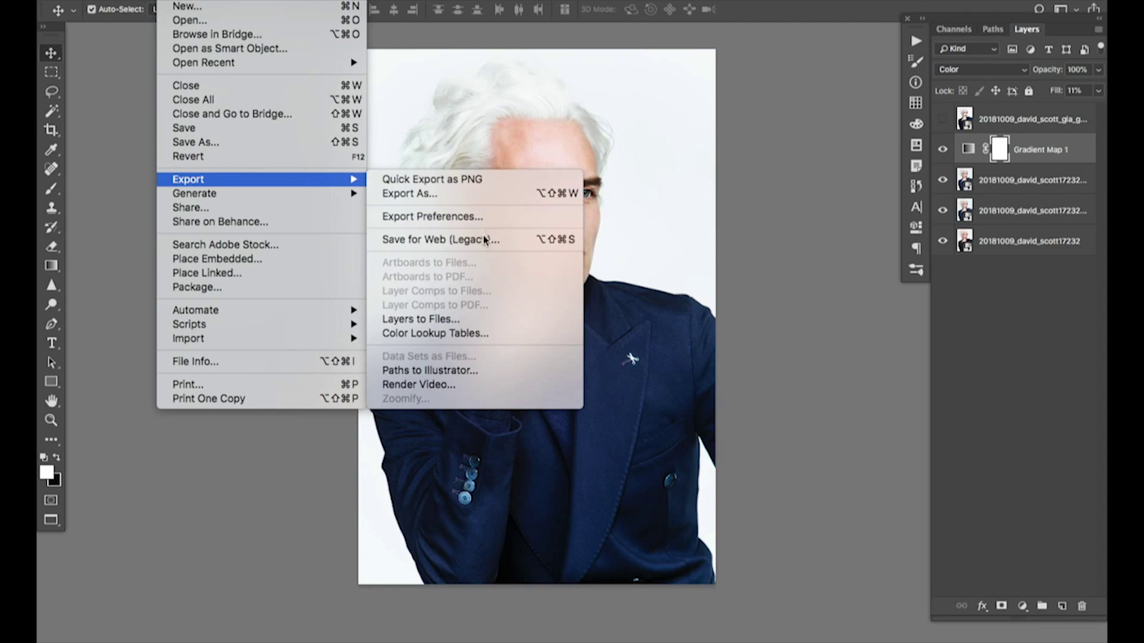
click(465, 244)
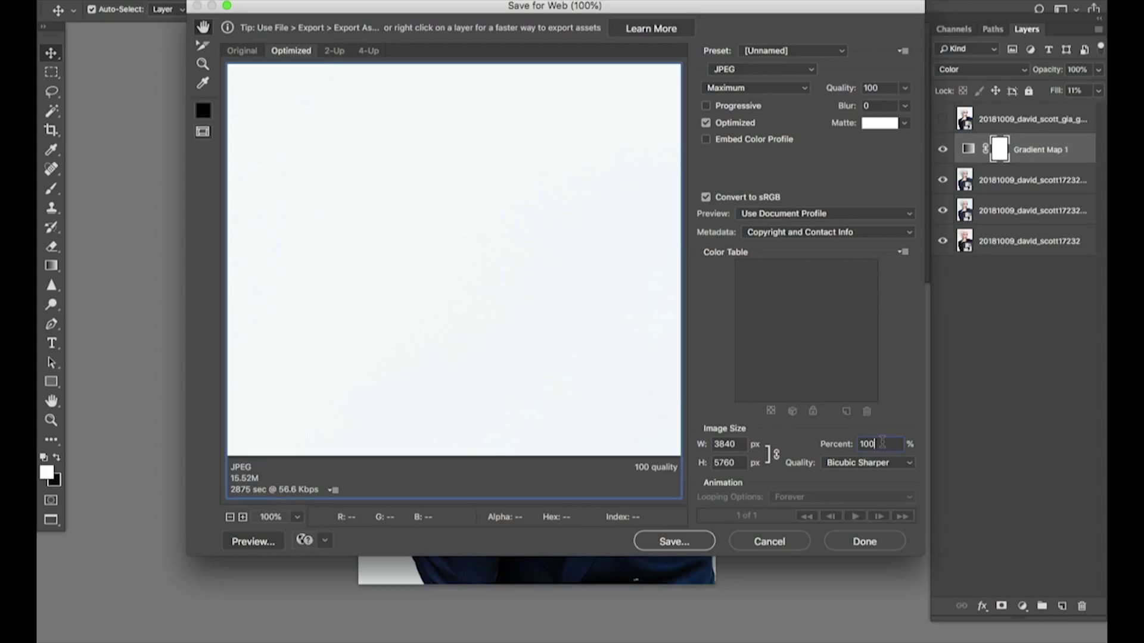
- Scale the web export to 21% and keep JPEG as the format
double_click(883, 444)
text(21)
click(765, 69)
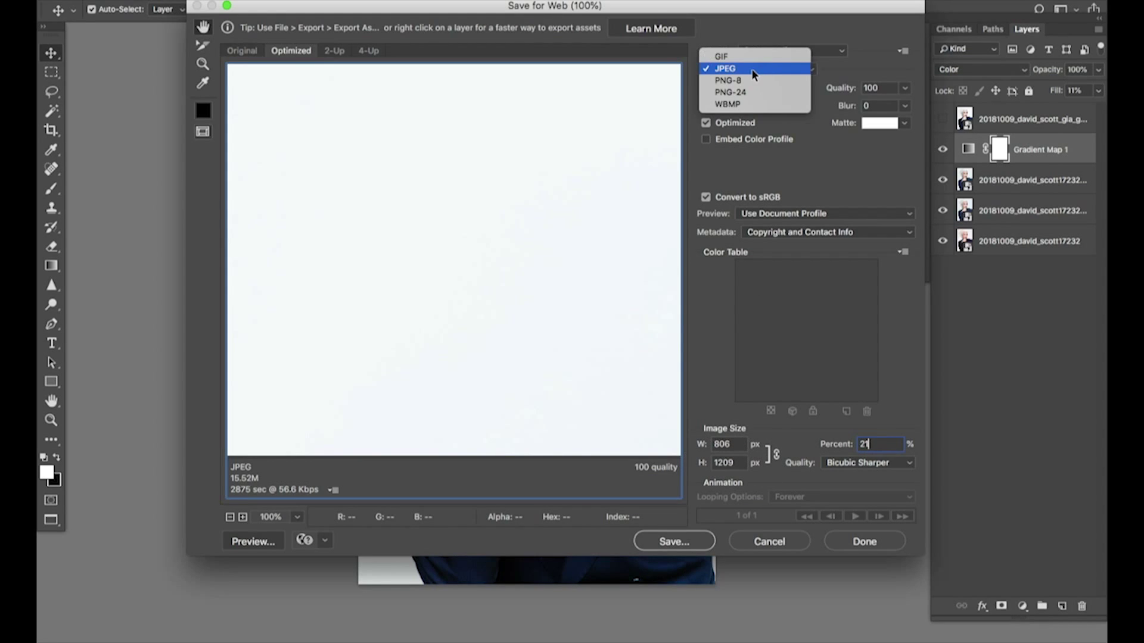
click(752, 69)
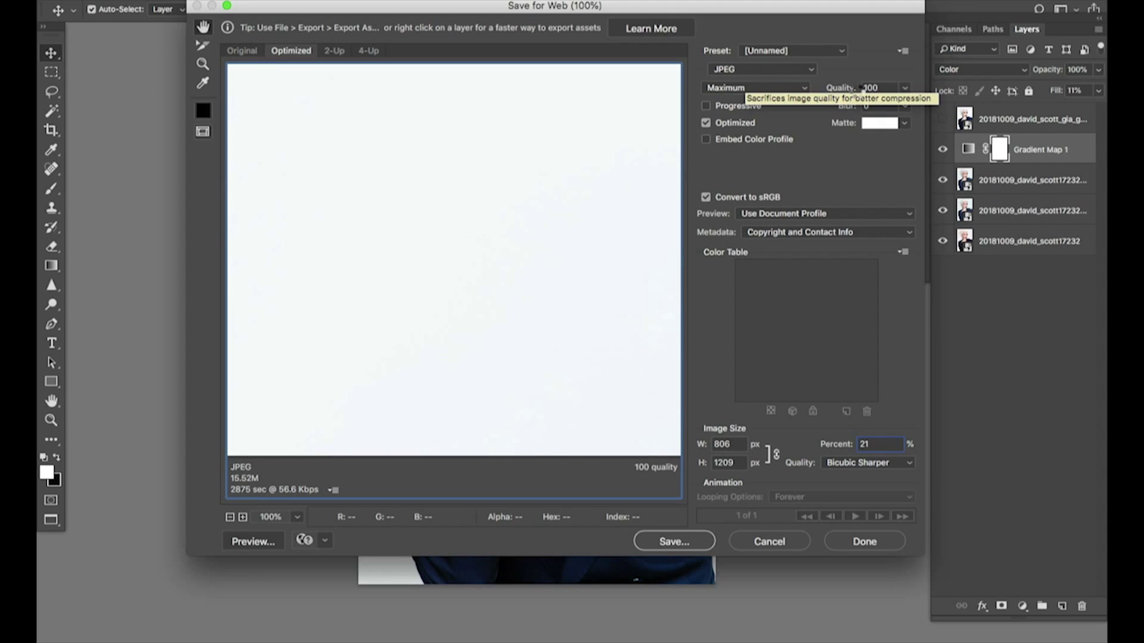
- Lower JPEG quality to 61, check the face in a zoomed preview, and continue to saving
drag(862, 89, 844, 89)
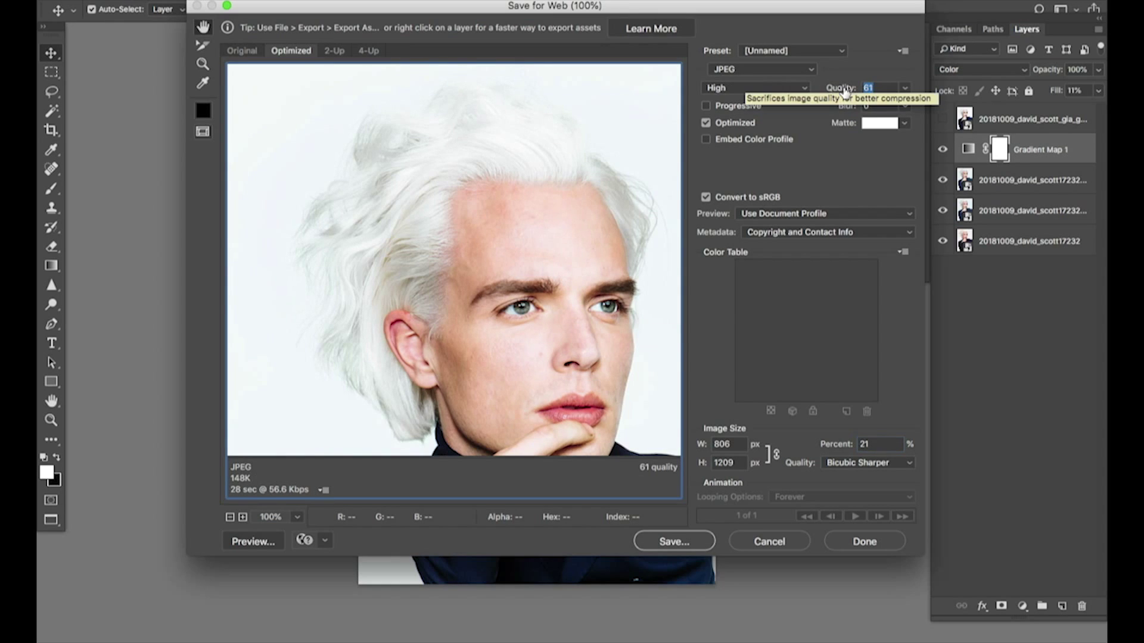
click(529, 303)
drag(528, 303, 483, 285)
key(super+equal)
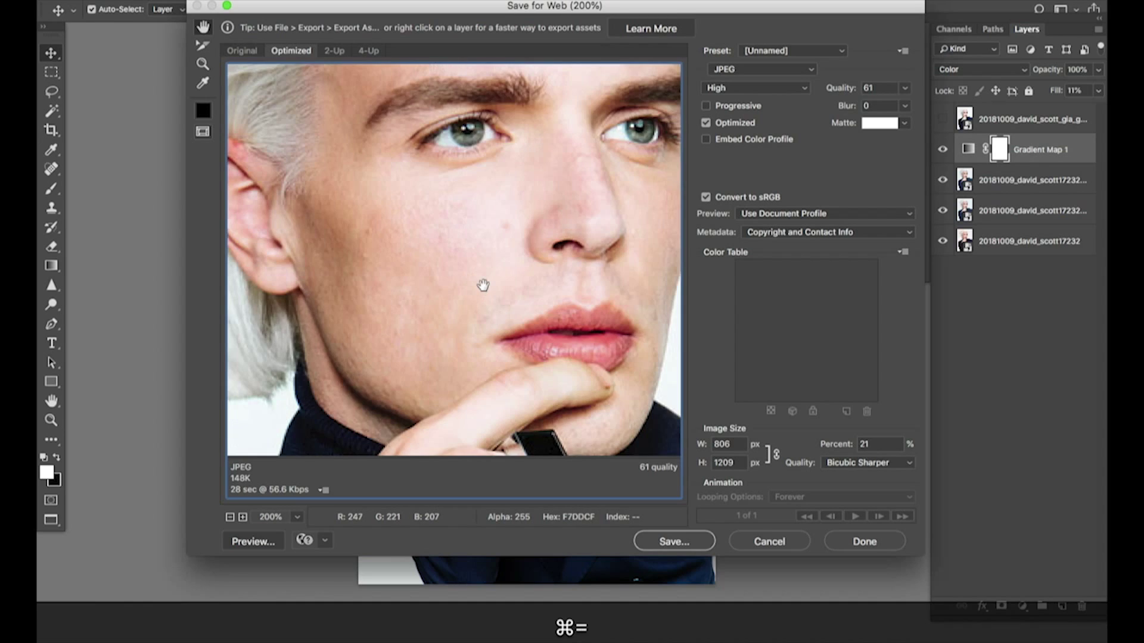
key(super+minus)
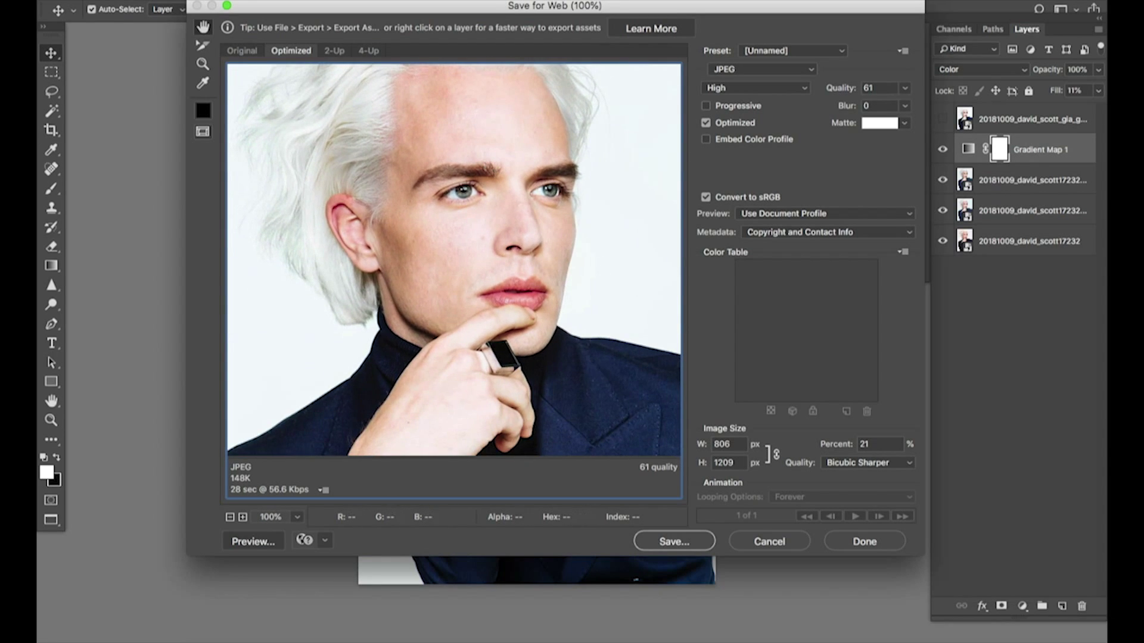
click(694, 546)
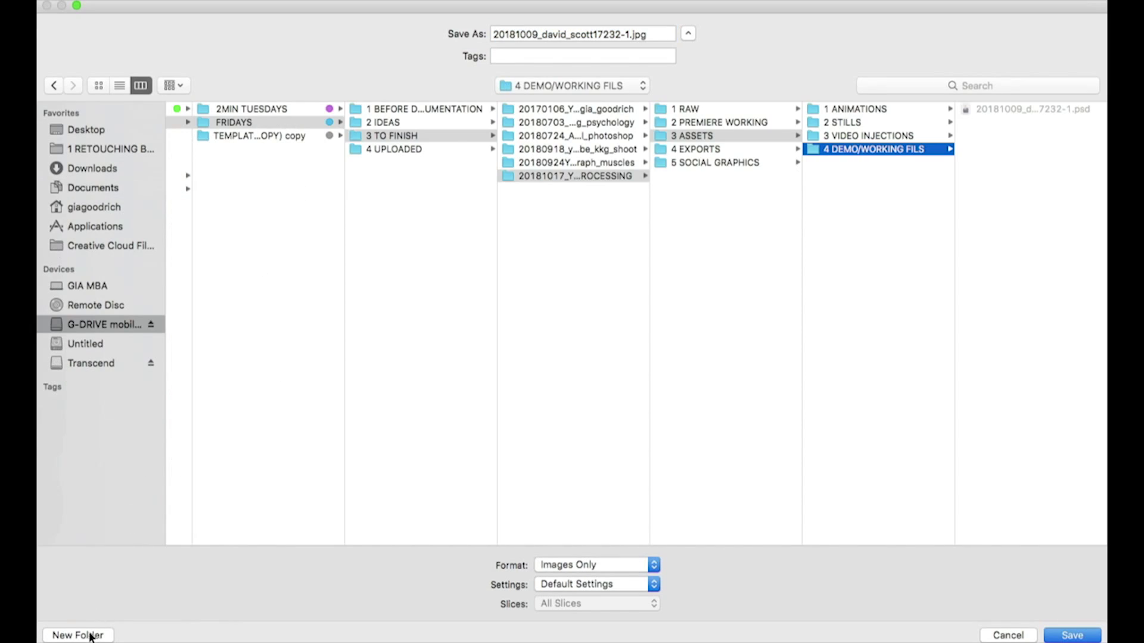
- Save the optimized JPEG into a newly created folder named 'Proofs'
click(78, 636)
text(Exports)
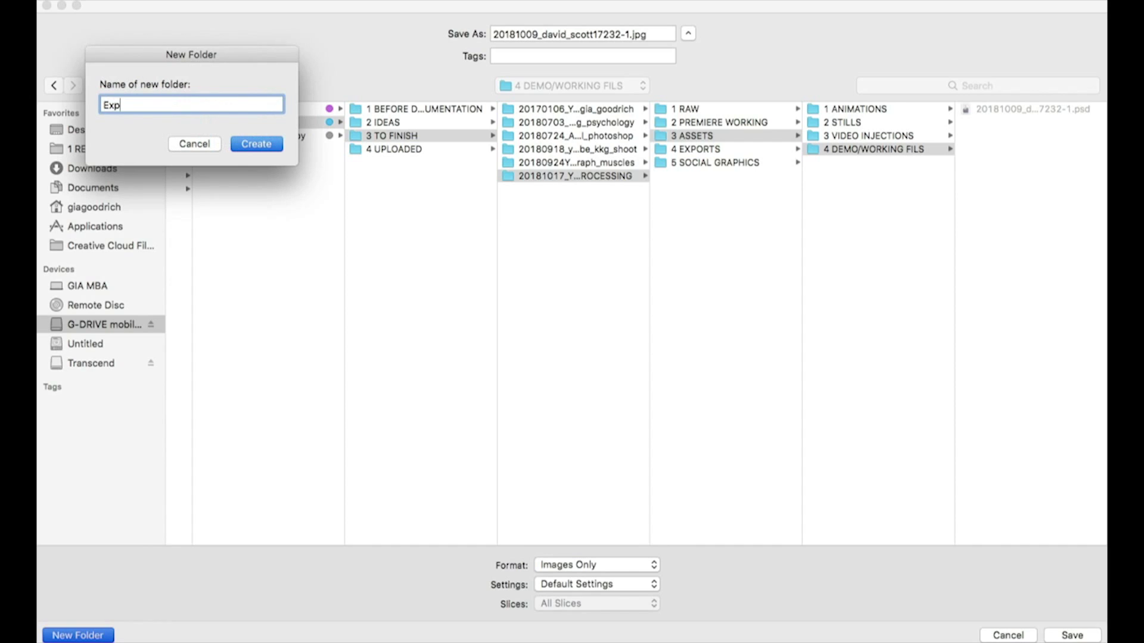
key(BackSpace)
text(Proofs)
key(Return)
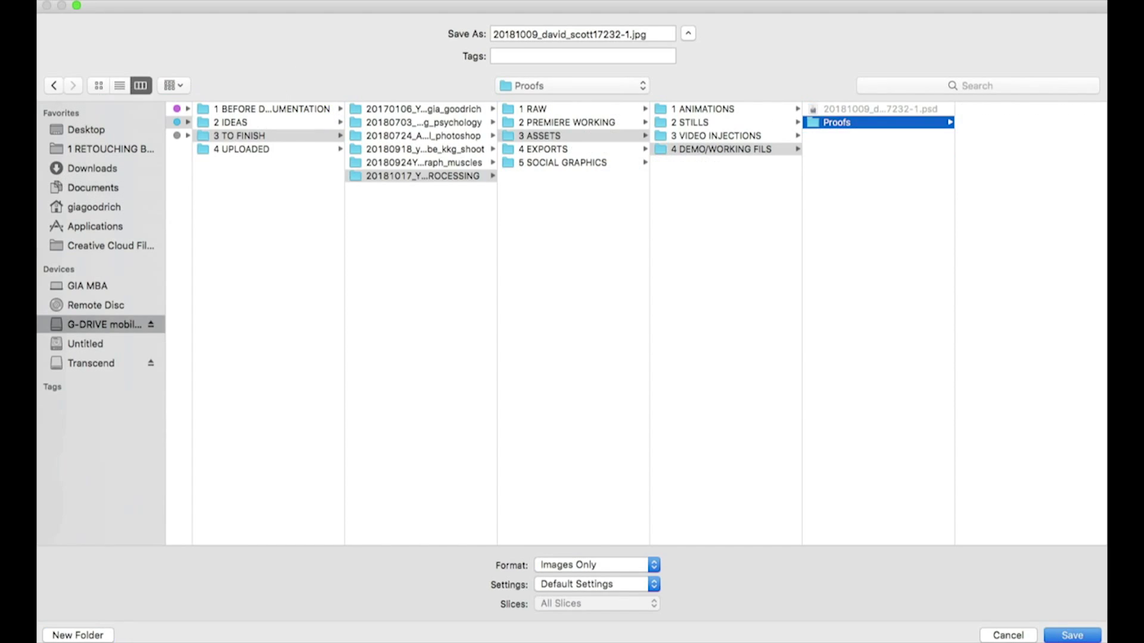
click(1076, 635)
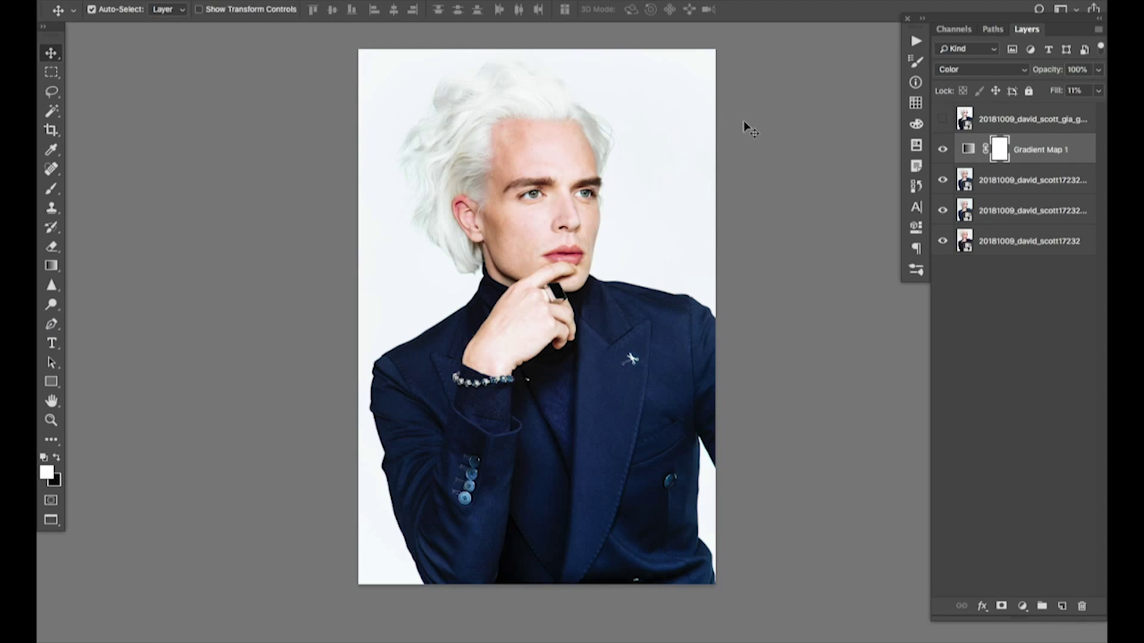
- Return to standard screen mode and close the portrait document with Don't Save
key(f)
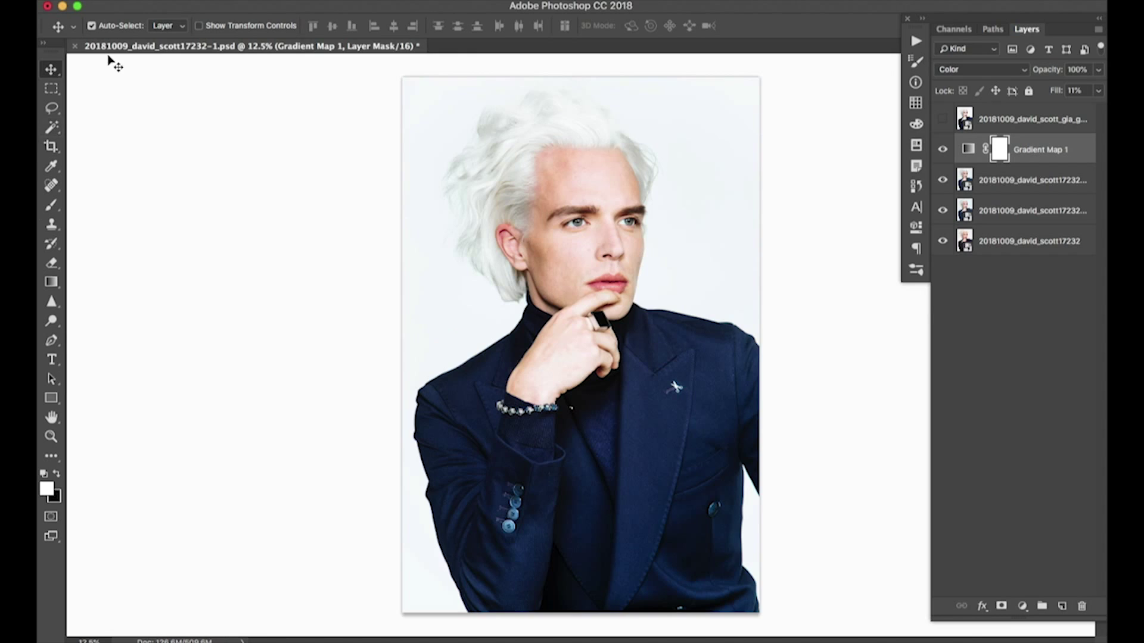
click(76, 45)
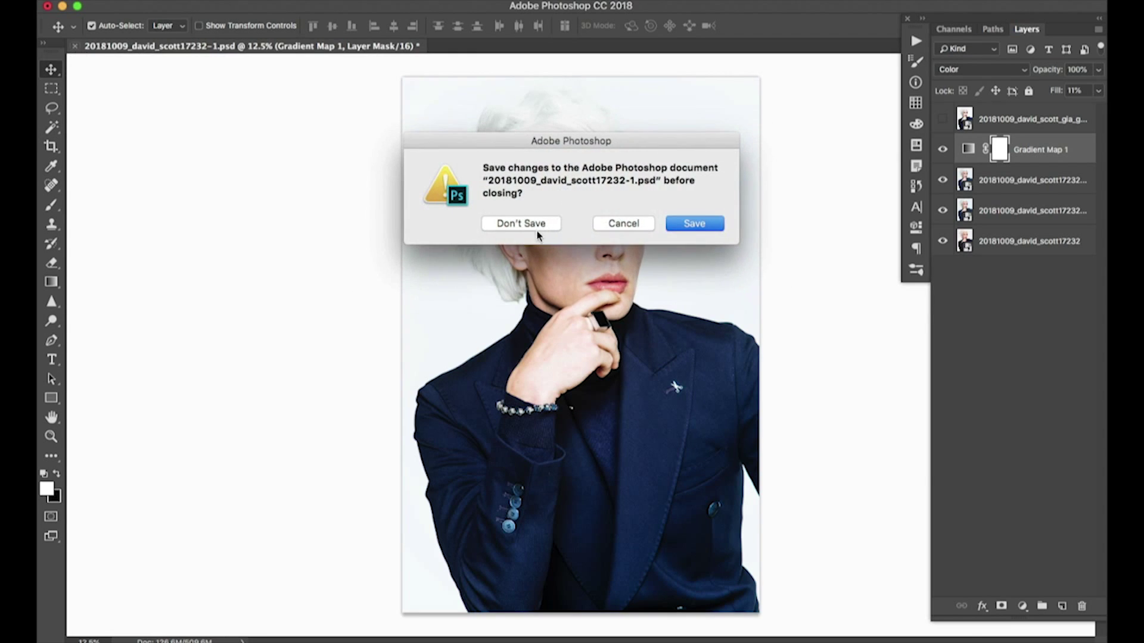
click(527, 224)
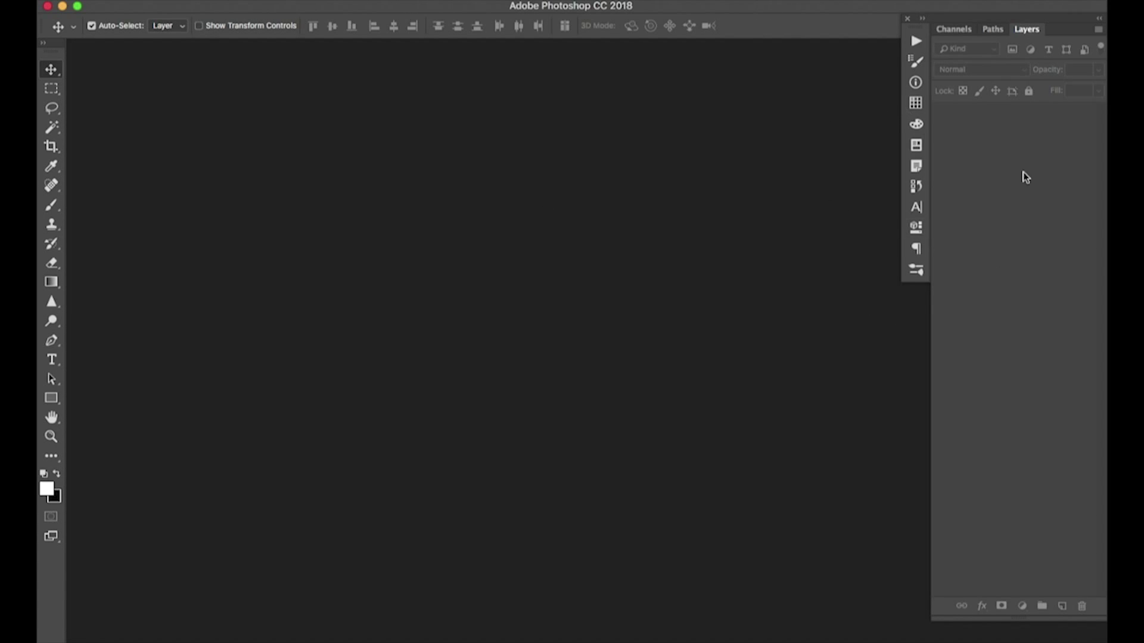
- Show the Actions panel and stop recording the Tut action
click(524, 0)
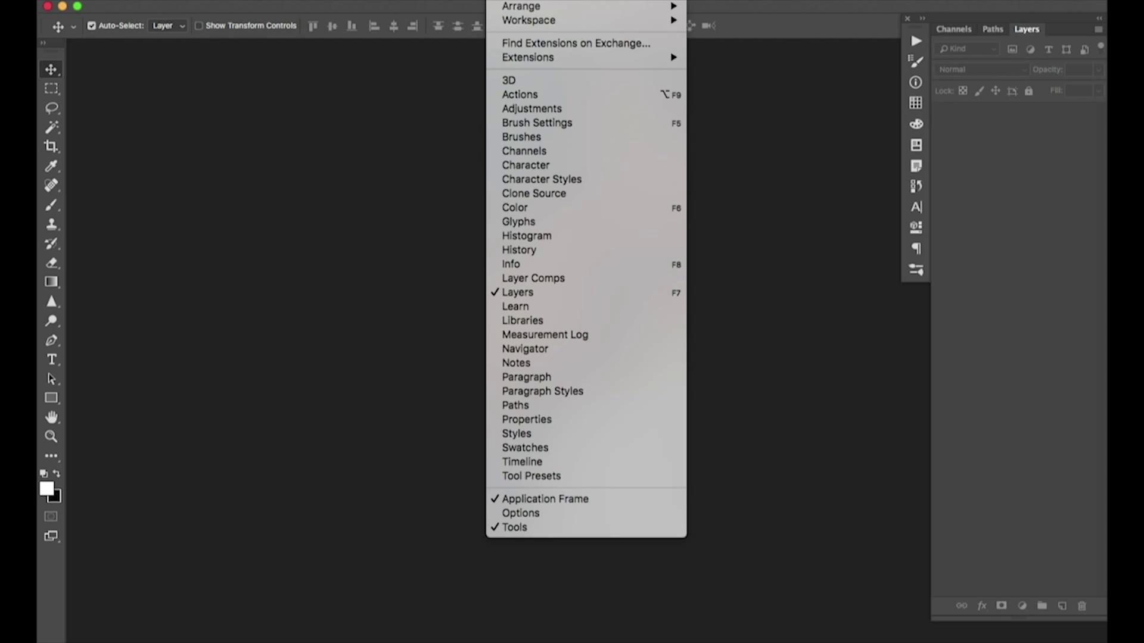
click(534, 95)
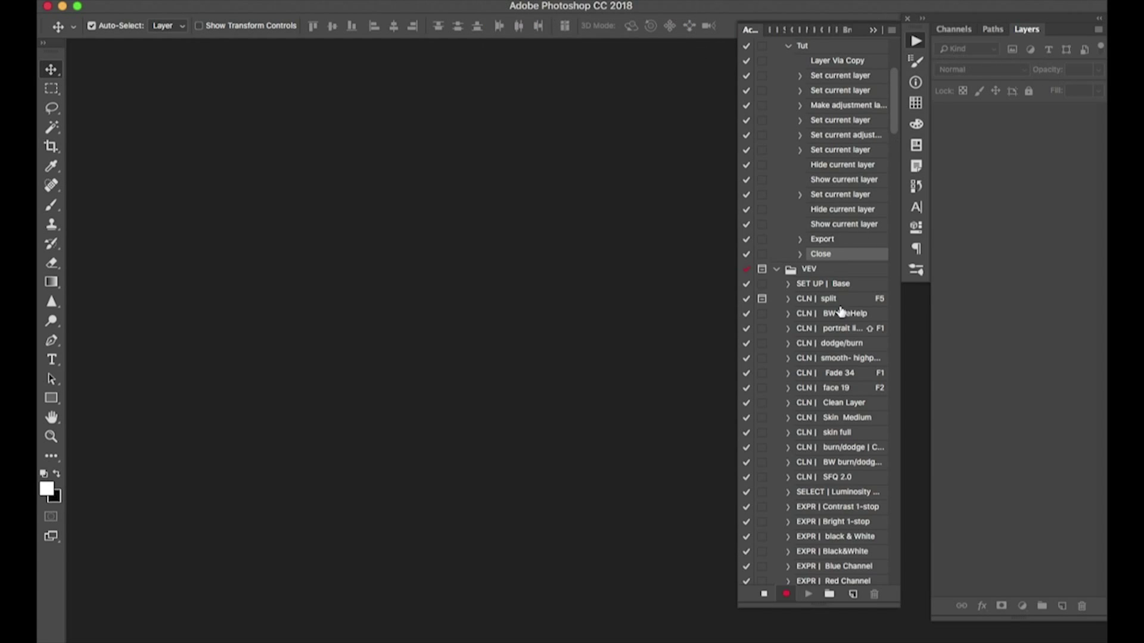
click(787, 593)
click(763, 594)
- Turn on Button Mode so every action shows as a coloured one-click button
scroll(832, 302, up, 2)
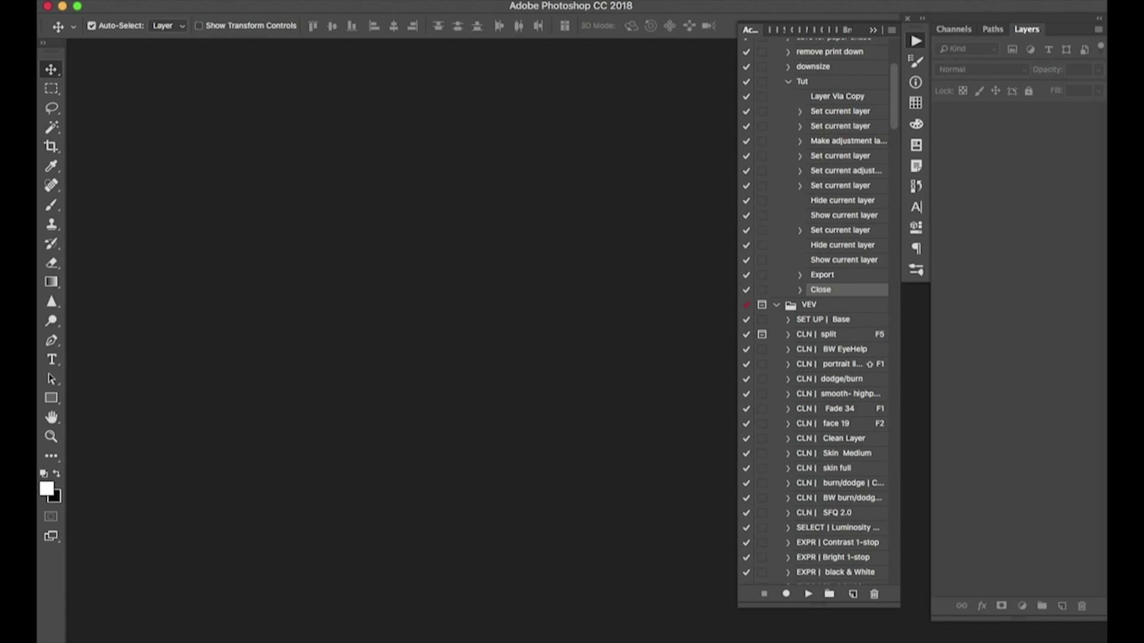
click(892, 30)
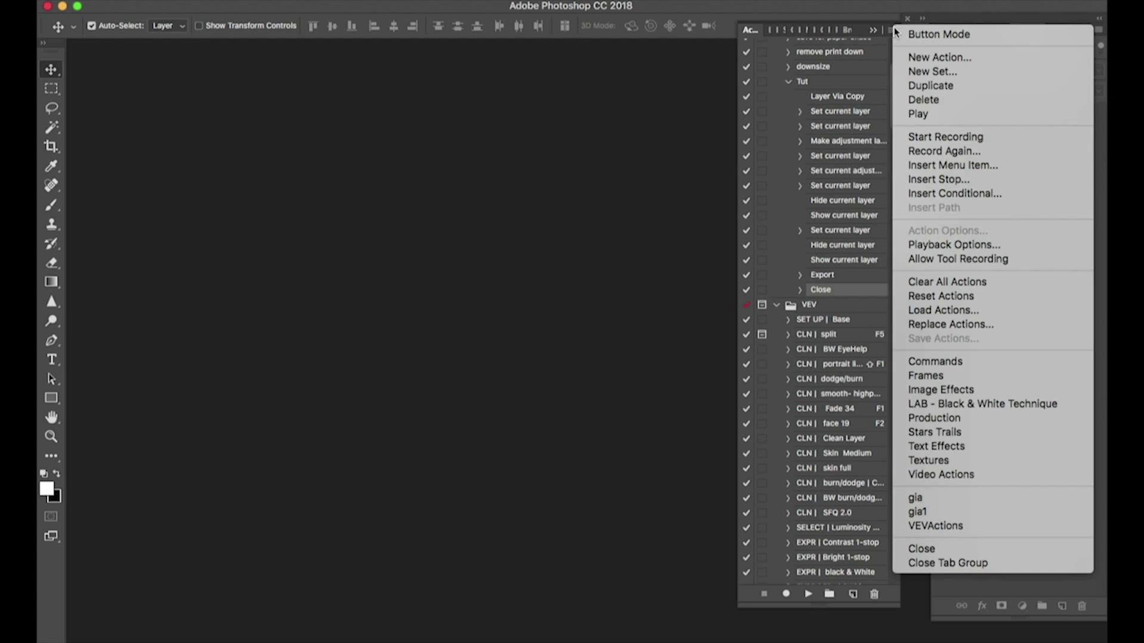
click(936, 34)
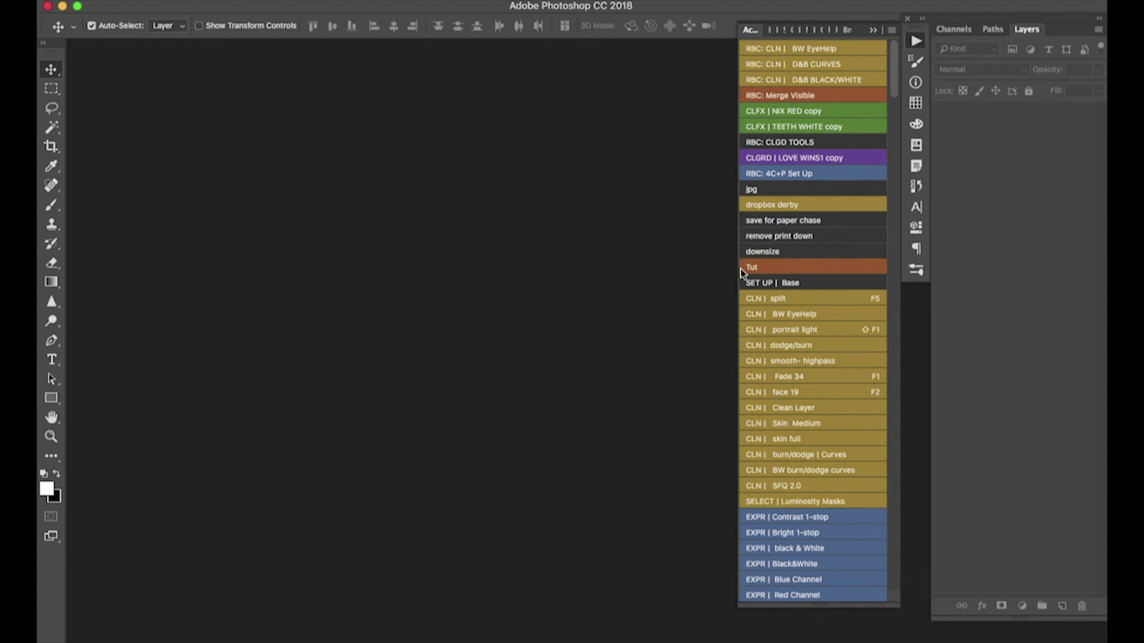
- Bring up Bridge with the 17099 CR2 selected and open it in Camera Raw
click(536, 620)
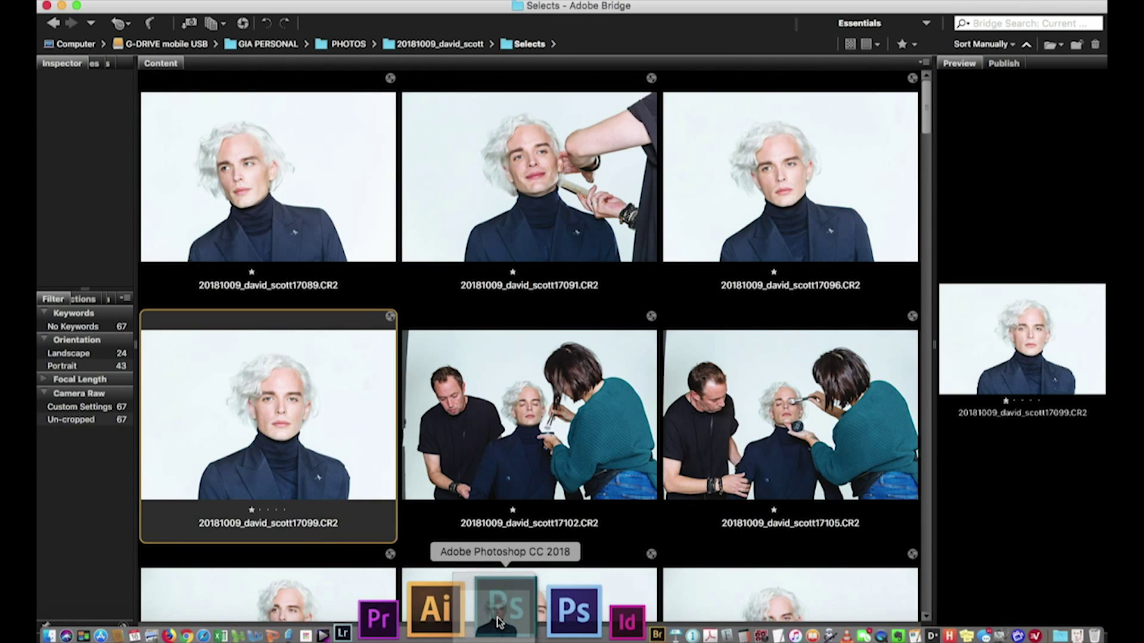
click(499, 622)
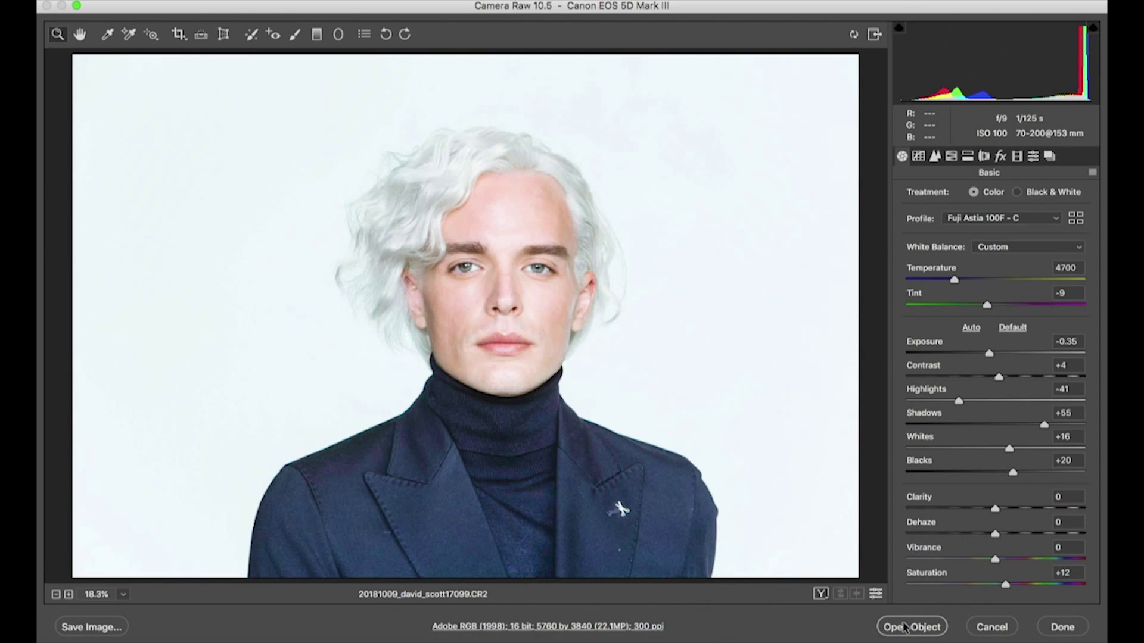
- Open the 17099 raw portrait as a 16-bit smart object and view it full screen
click(905, 627)
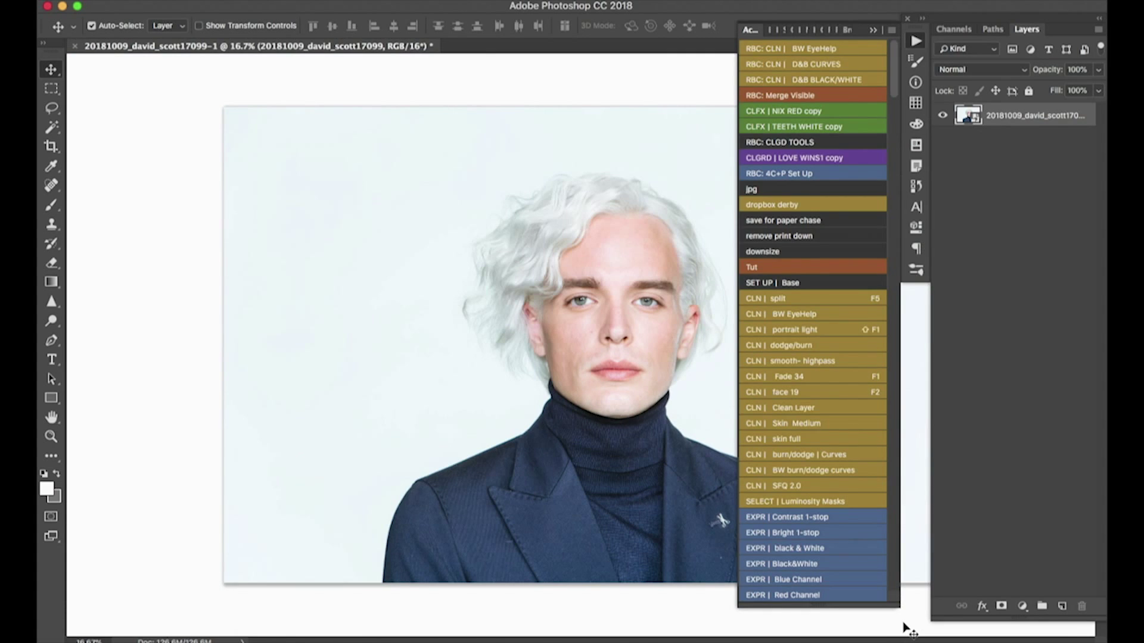
key(f)
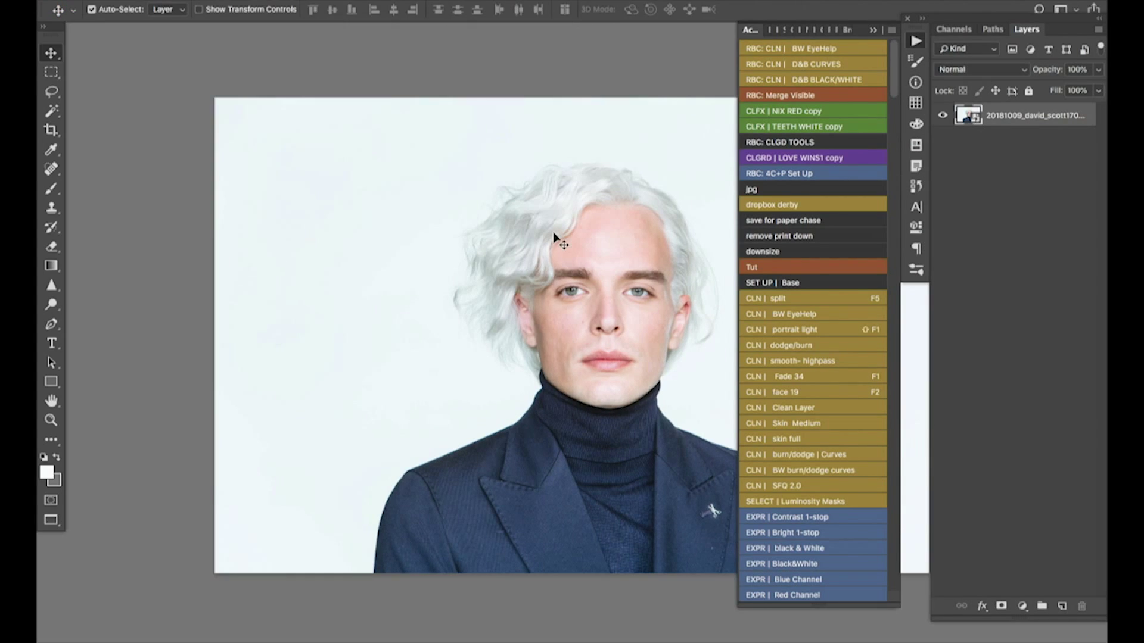
- Run the Tut action on the 17099 portrait and preview its exported 1209×806 JPEG in Proofs
click(789, 267)
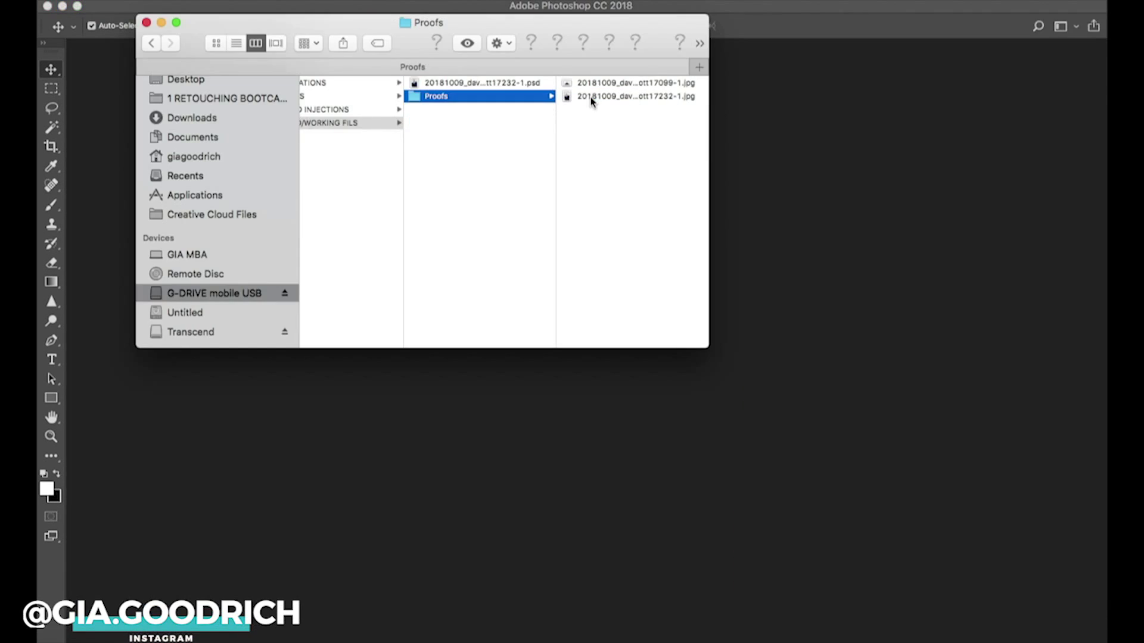
click(593, 96)
click(498, 83)
key(space)
key(space)
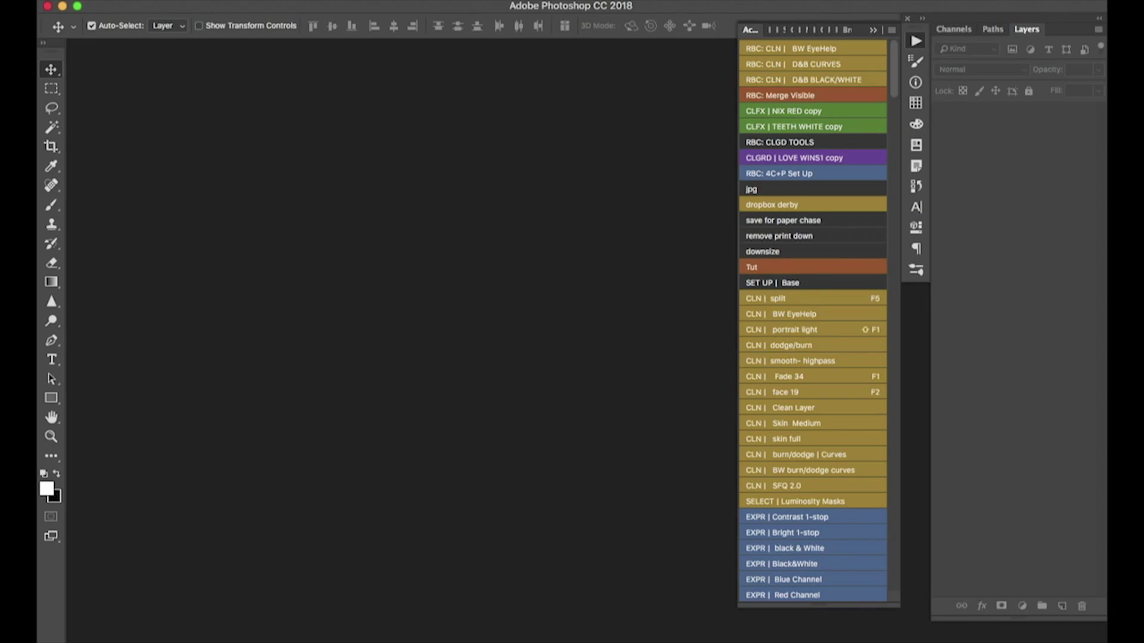
- Start a new droplet via File > Automate > Create Droplet and choose its save location
click(173, 0)
mouse_move(226, 314)
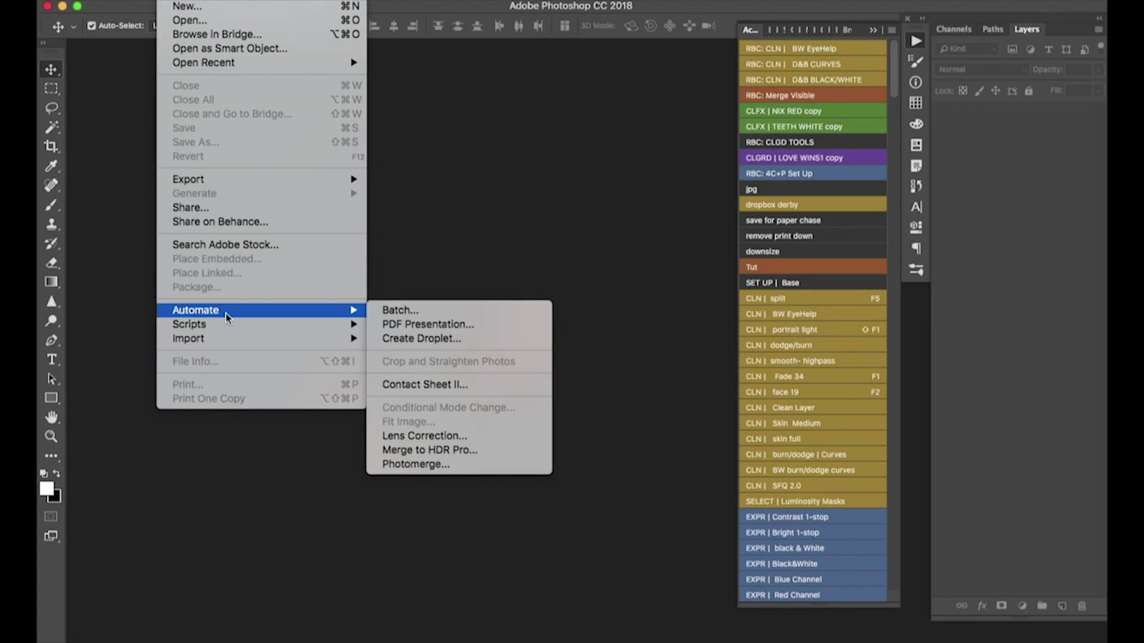
click(434, 340)
click(141, 108)
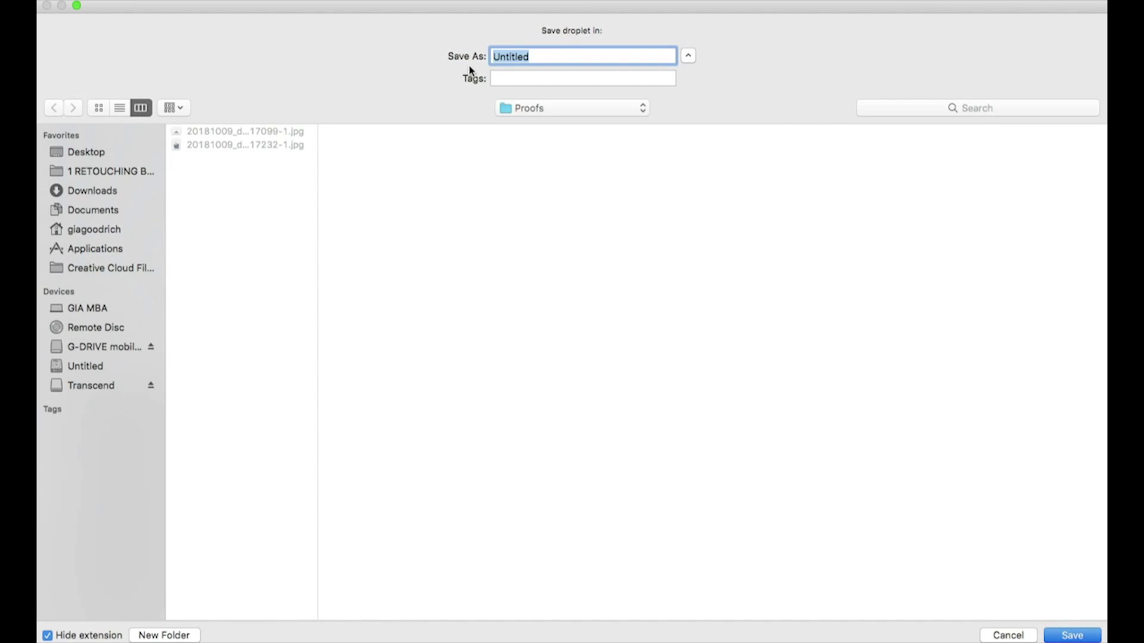
- Save a droplet named Batch 1 in Proofs that plays Tut with file-open dialogs suppressed
key(BackSpace)
text(Batch 1)
click(1061, 636)
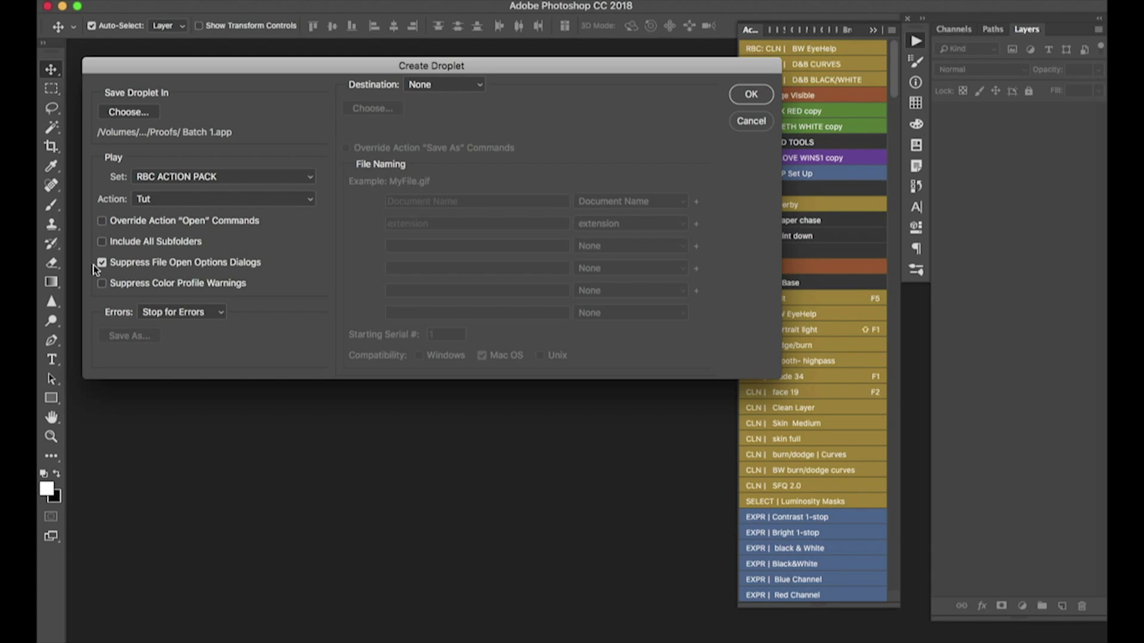
click(754, 95)
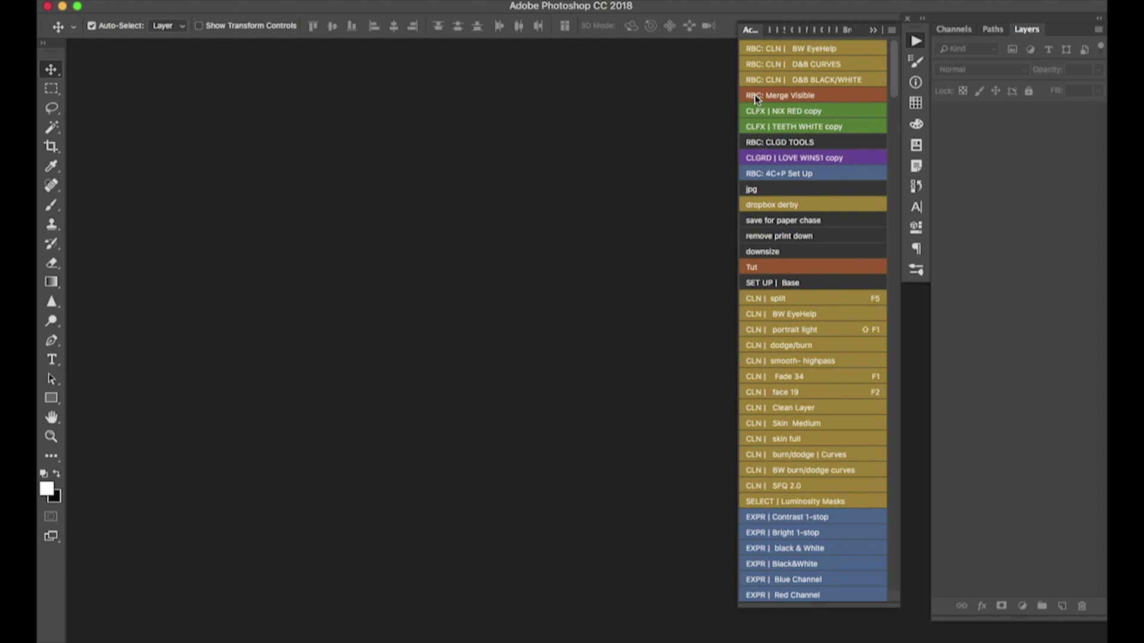
- Check Proofs for the new droplet, then select raw files 17246, 17254 and 17256 in Bridge
click(154, 606)
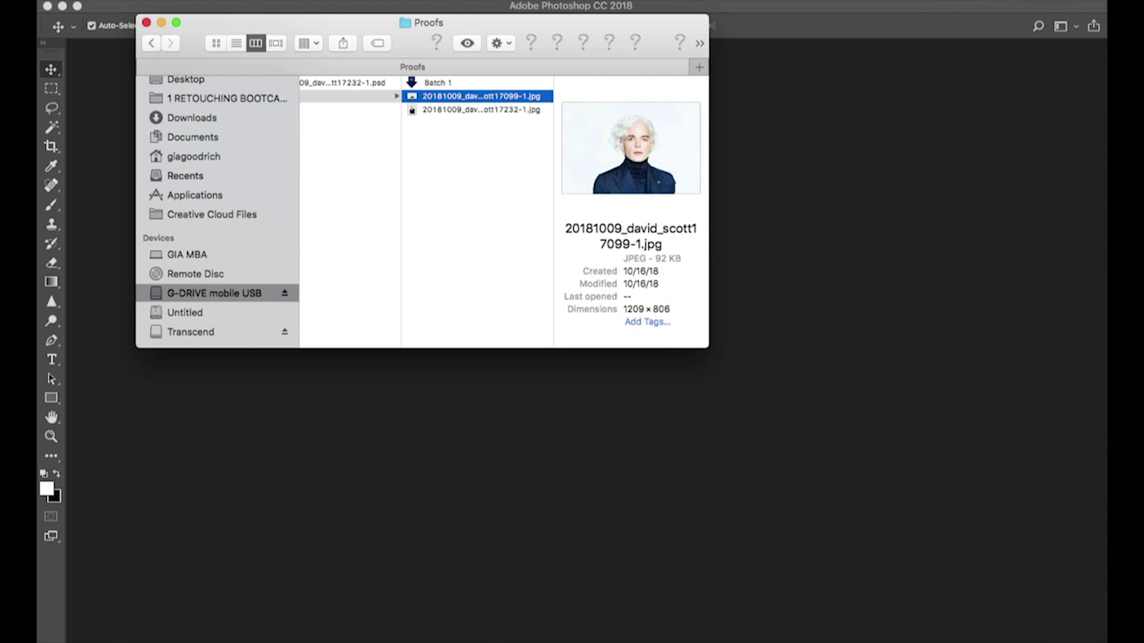
click(565, 610)
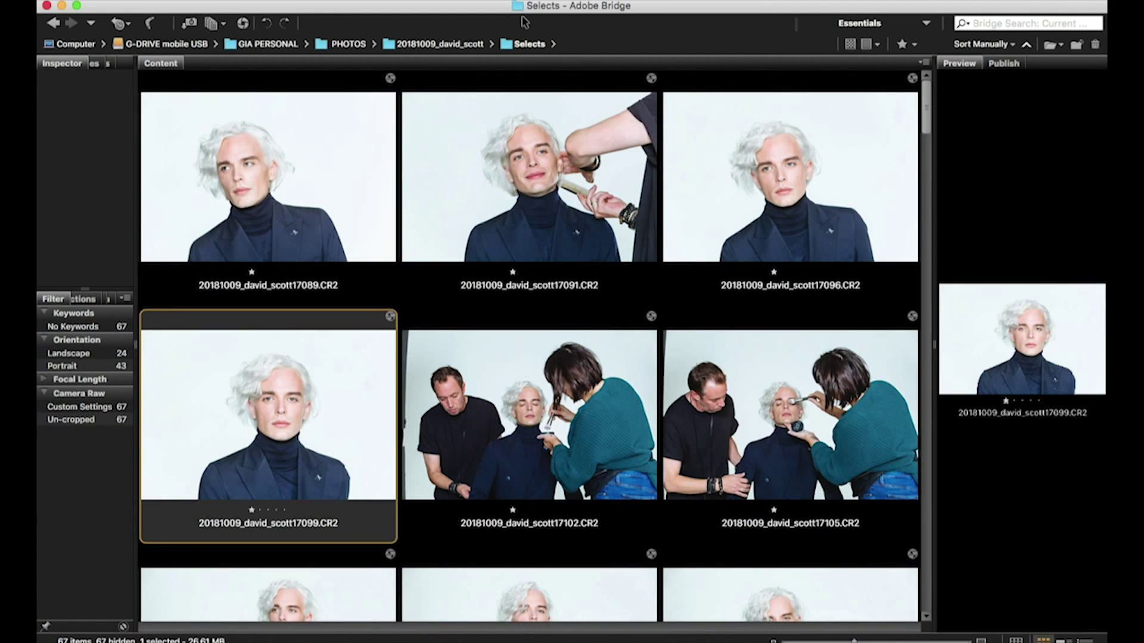
scroll(551, 242, down, 15)
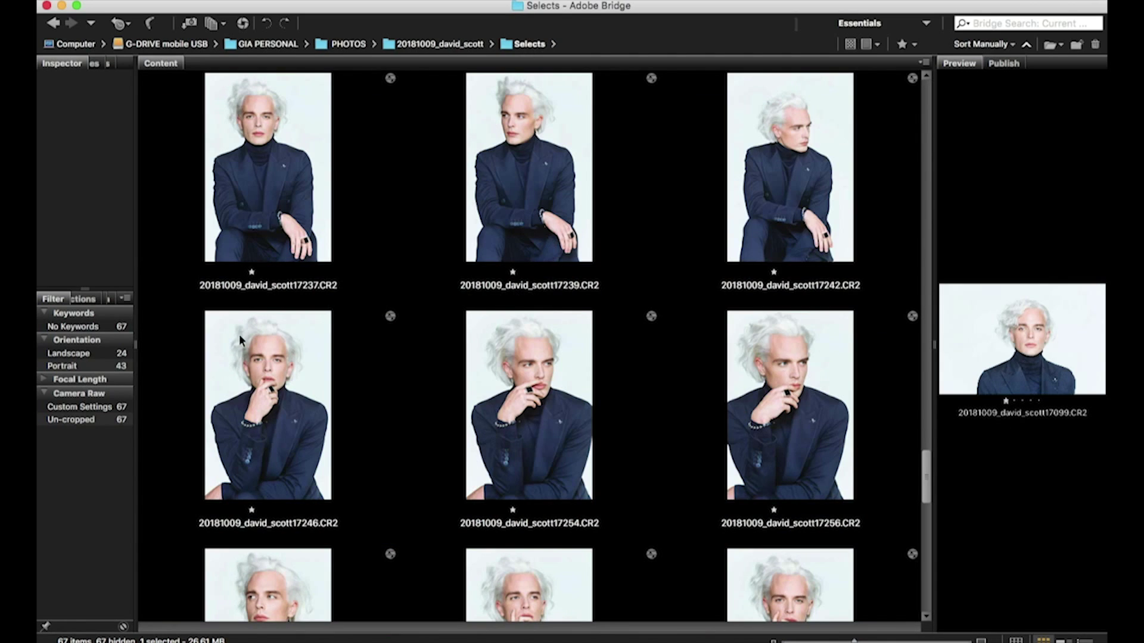
click(258, 359)
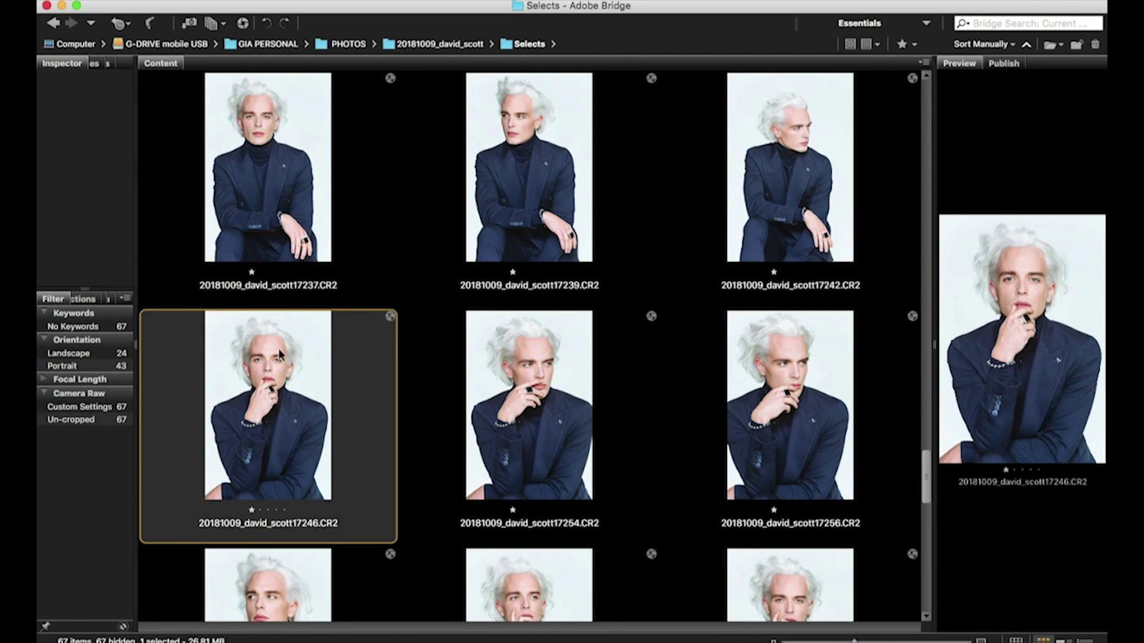
super+click(524, 381)
super+click(790, 405)
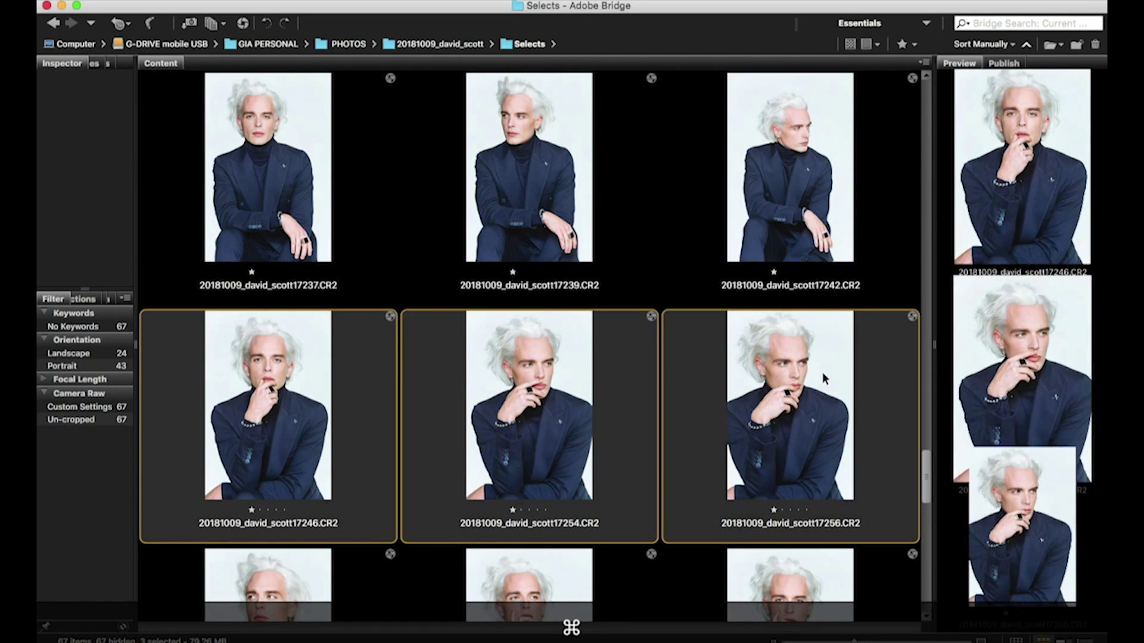
- Drop the three selected raw files onto the Batch 1 droplet and switch to Photoshop
drag(388, 10, 77, 184)
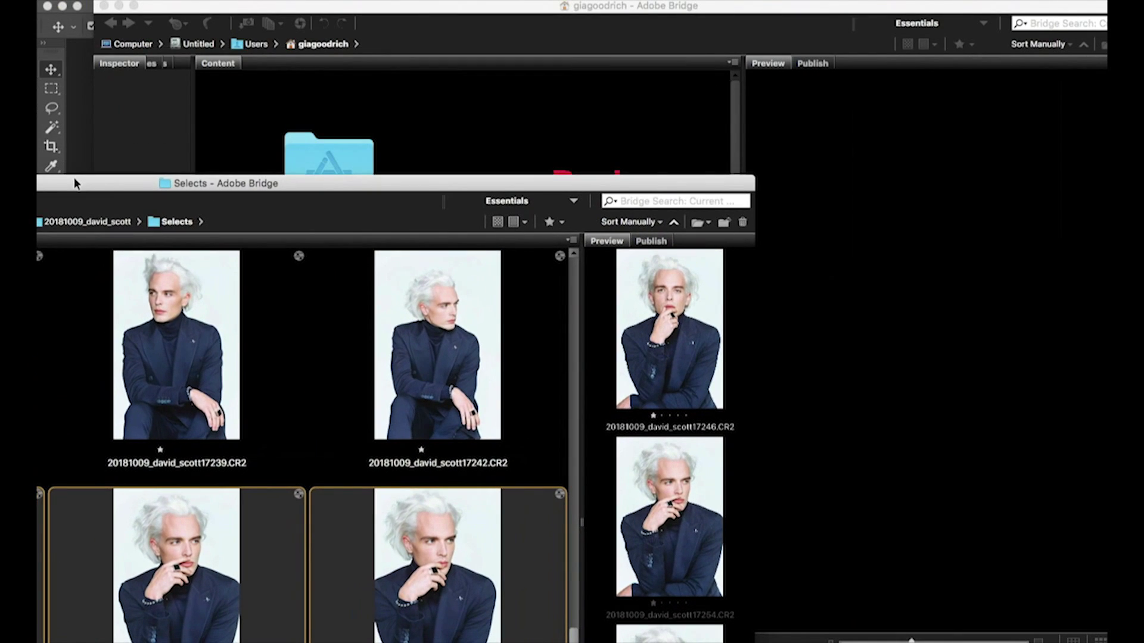
click(103, 6)
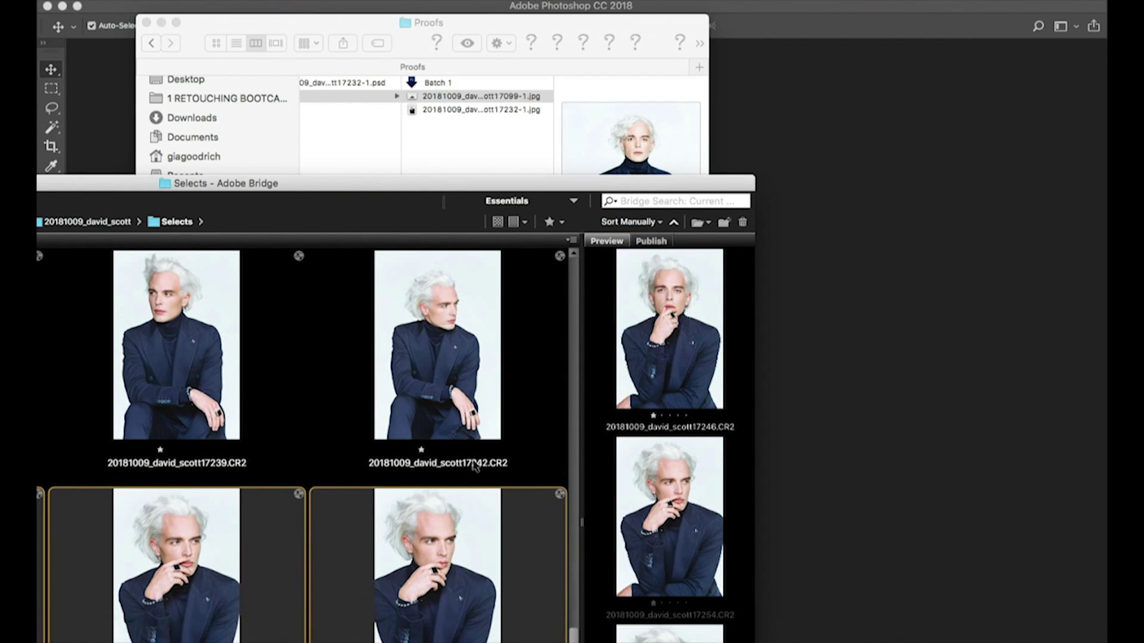
drag(448, 560, 431, 85)
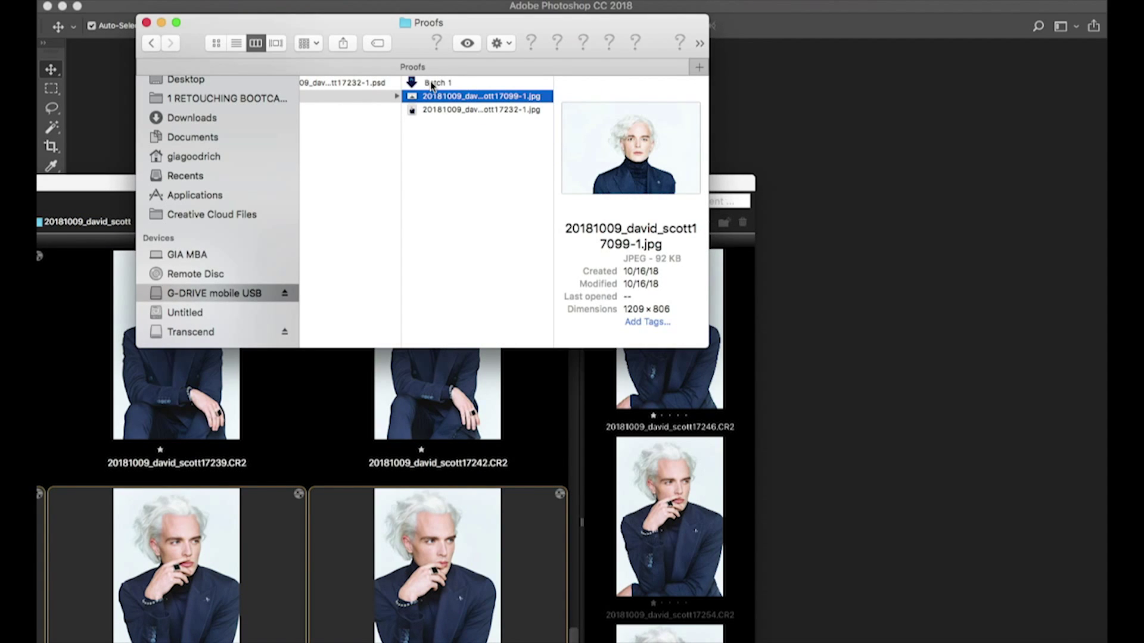
click(481, 7)
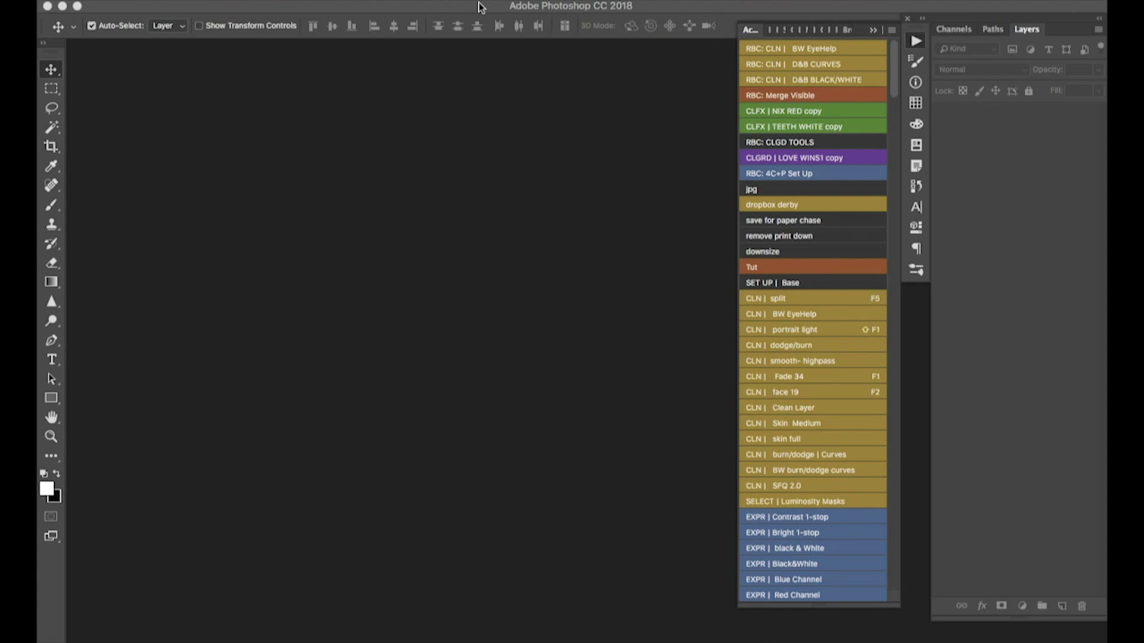